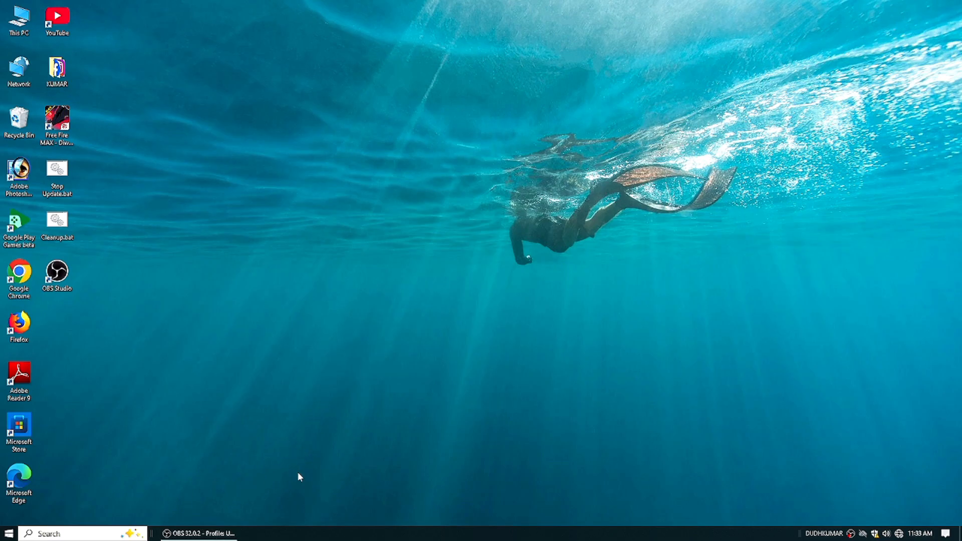
- Launch Microsoft Word by running the winword command
key(super+r)
text(win)
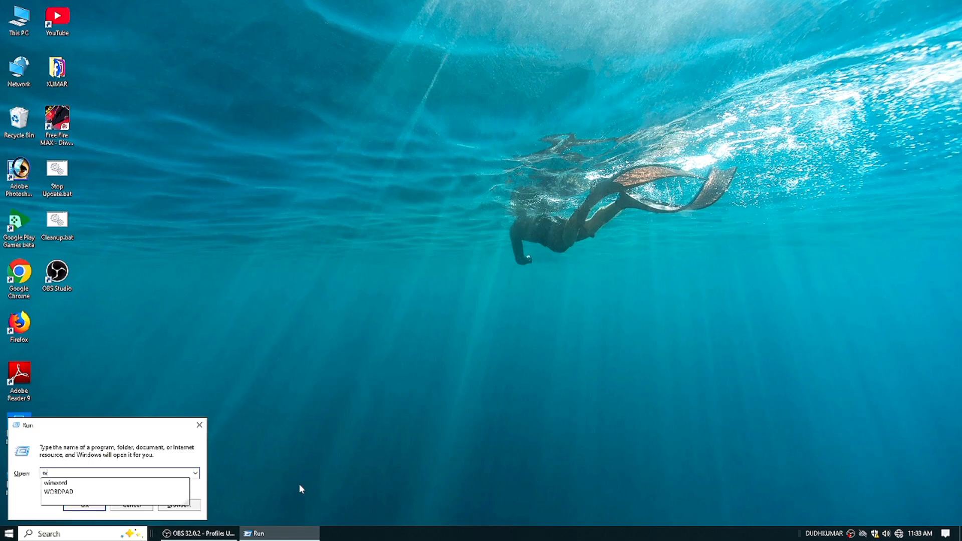
click(115, 487)
click(92, 505)
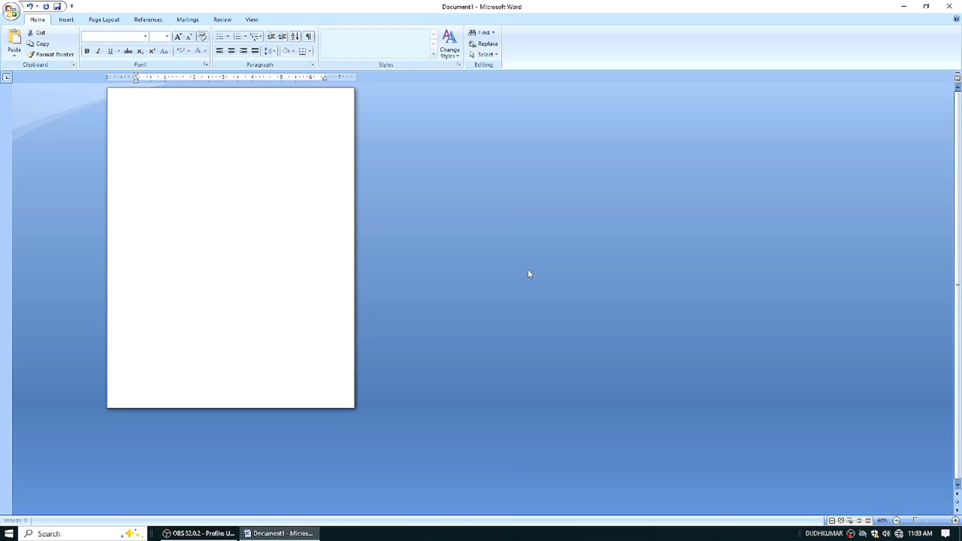
- Set the font to Algerian and enter the centred heading "HOME" on the first line of the blank document
click(955, 521)
click(955, 520)
click(956, 521)
click(955, 520)
click(955, 520)
click(956, 520)
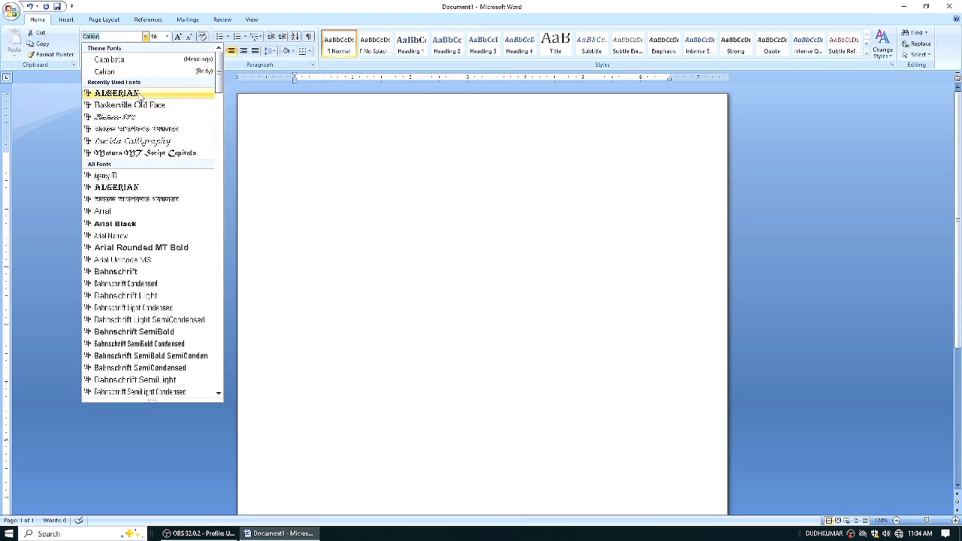
click(140, 95)
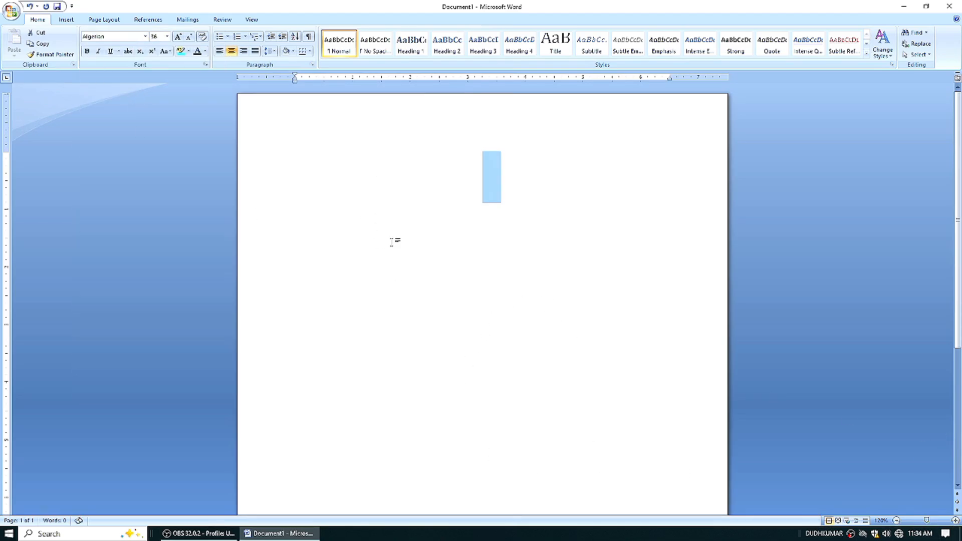
click(461, 191)
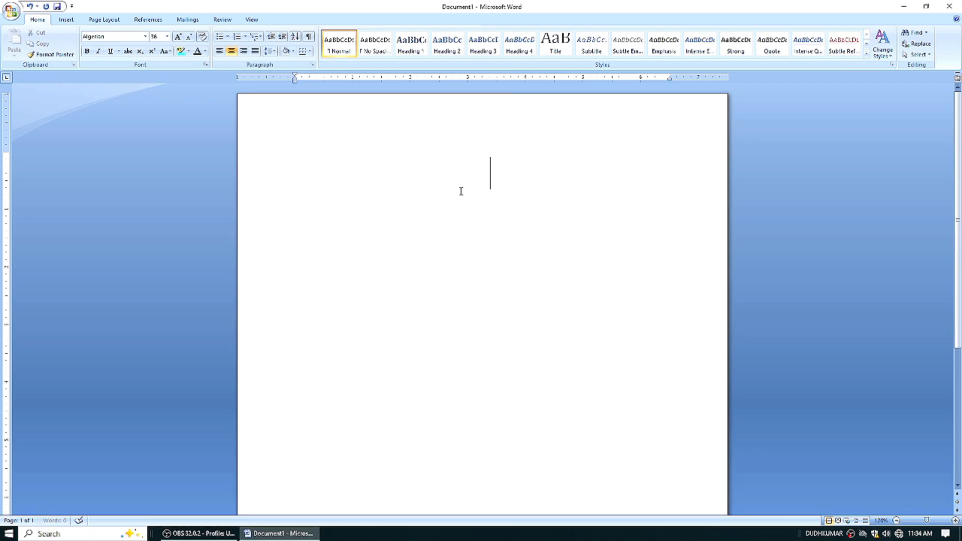
text(HOME)
- Add a left-aligned line "CITA" below the heading and turn it into the first item of a numbered list
key(ctrl+l)
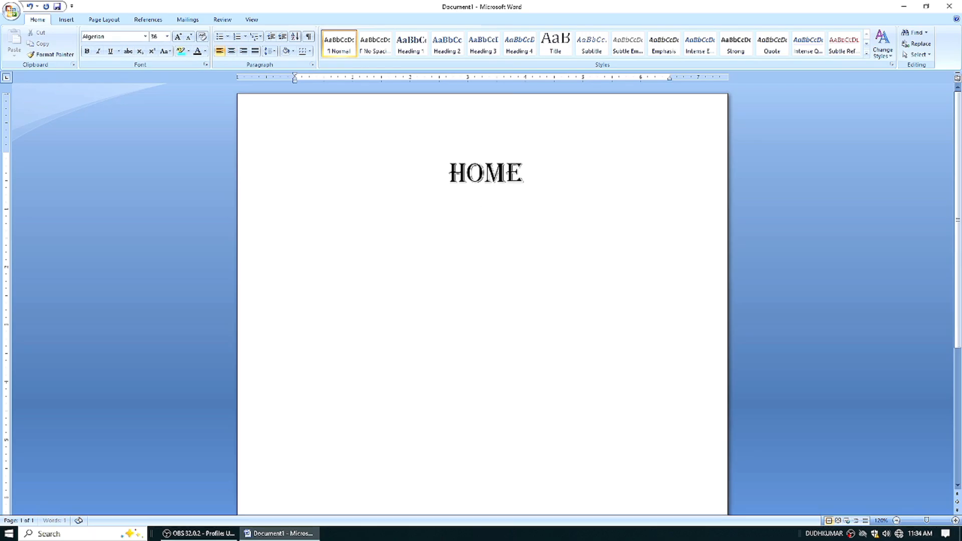
text(CITA)
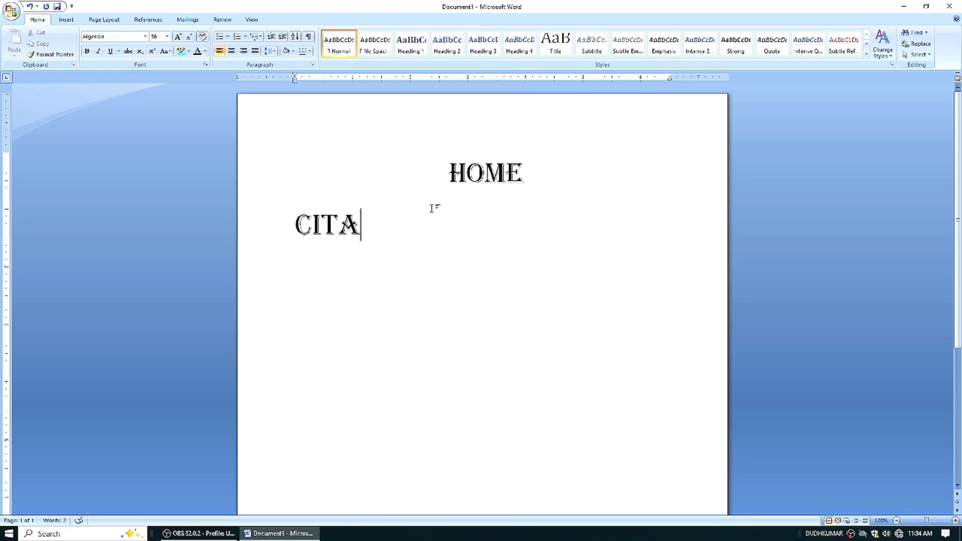
click(274, 216)
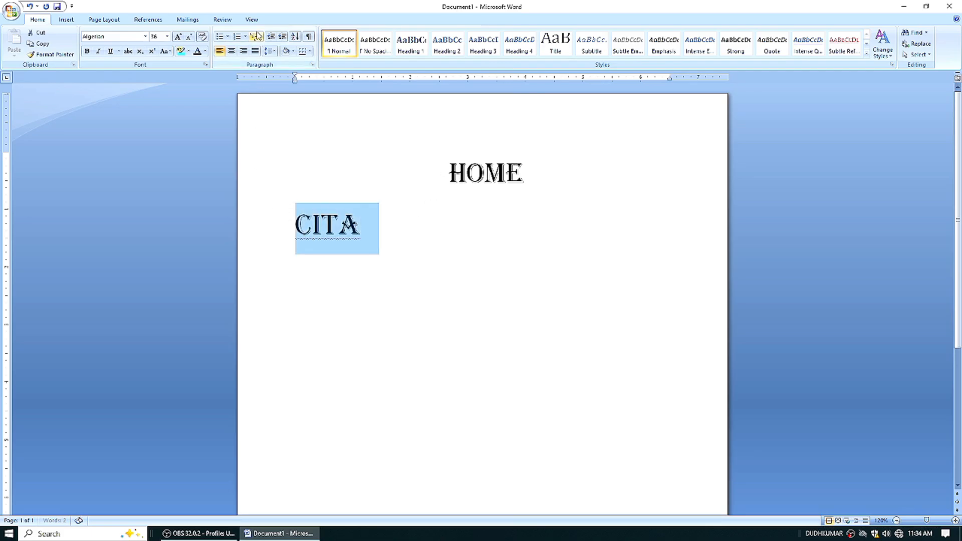
click(238, 36)
click(442, 225)
key(Return)
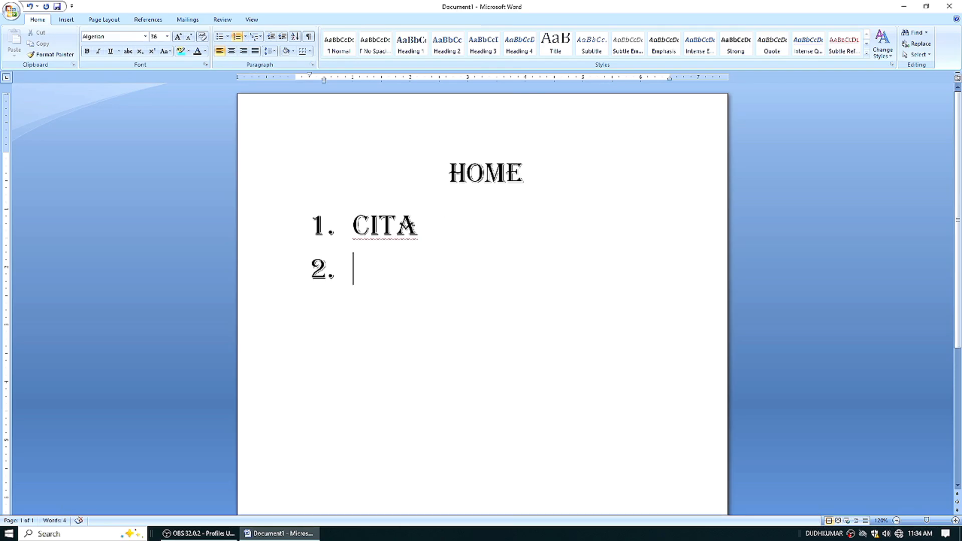
- Add "DITA" and "ADITA" as the second and third numbered items and end the list
text(DITA)
key(Return)
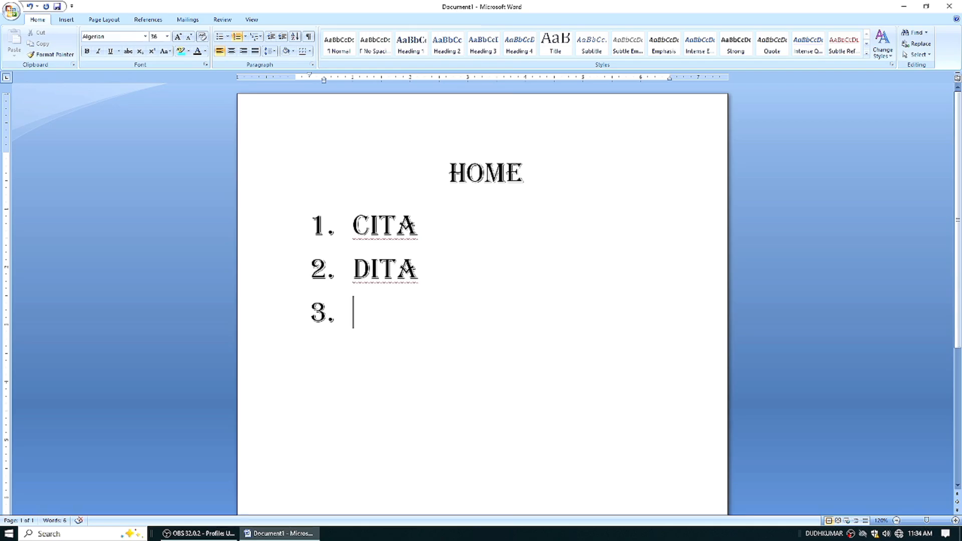
text(ADITA)
key(Return)
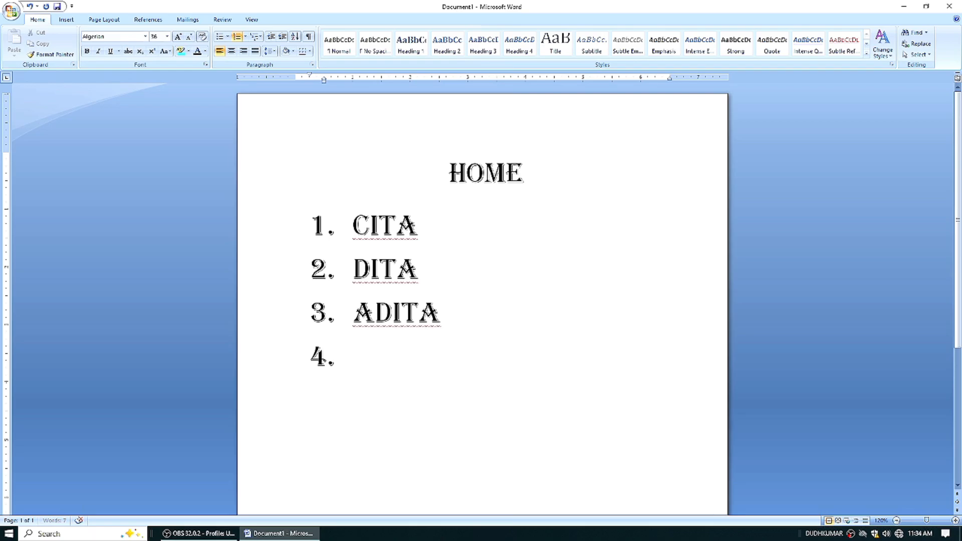
key(BackSpace)
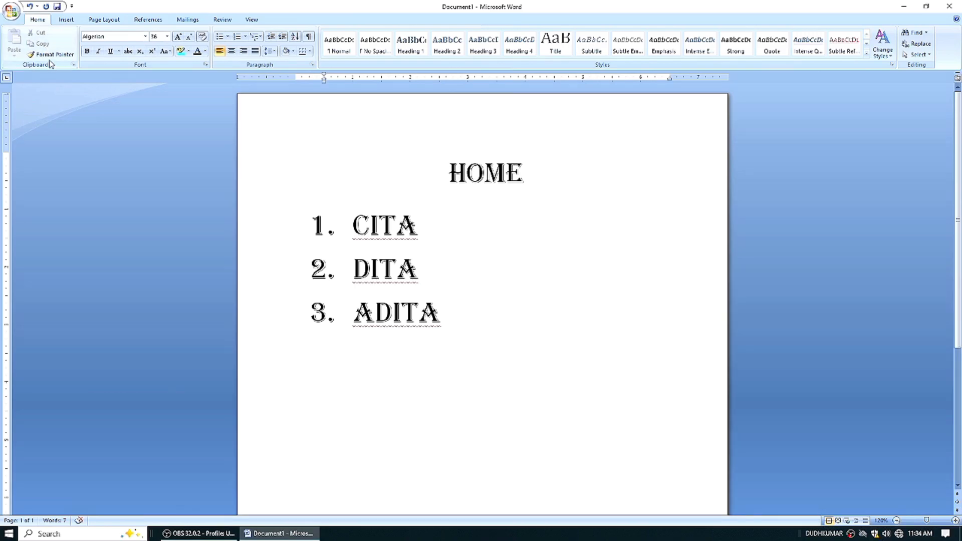
- Insert three page breaks after the numbered list to create three more pages
click(66, 19)
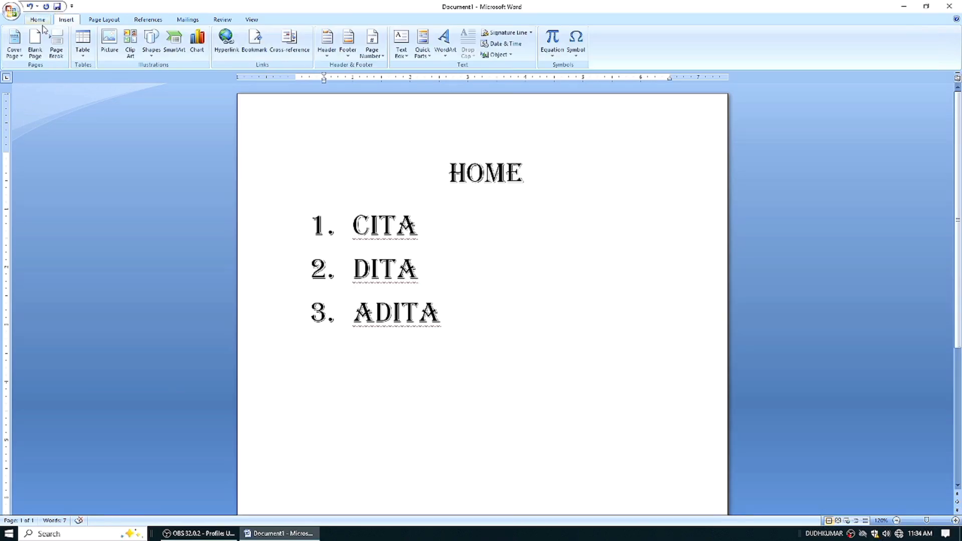
click(57, 47)
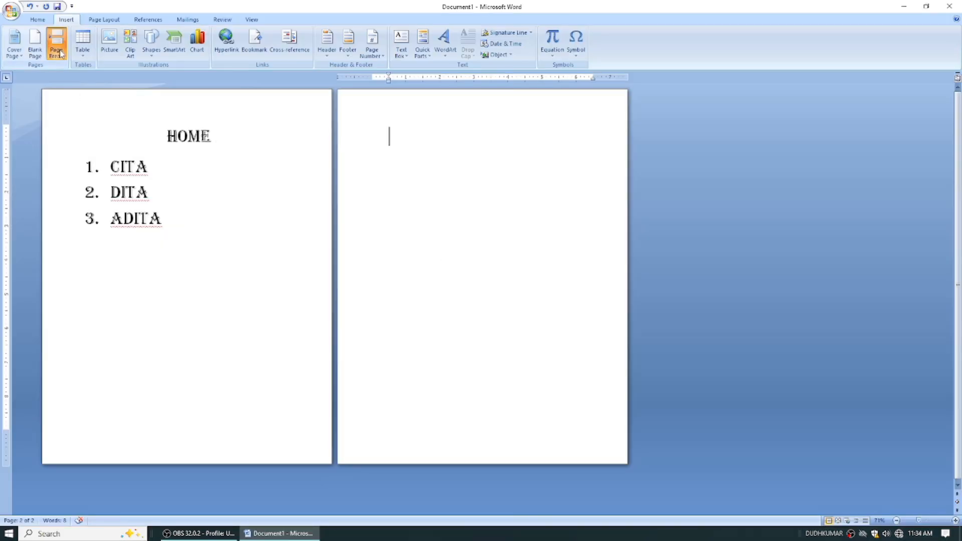
click(57, 47)
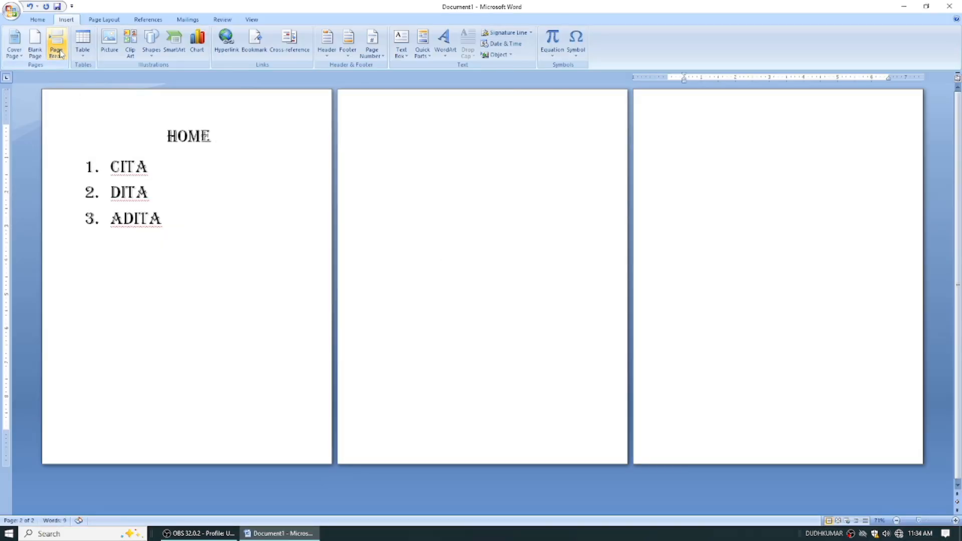
click(60, 53)
click(759, 219)
text(C)
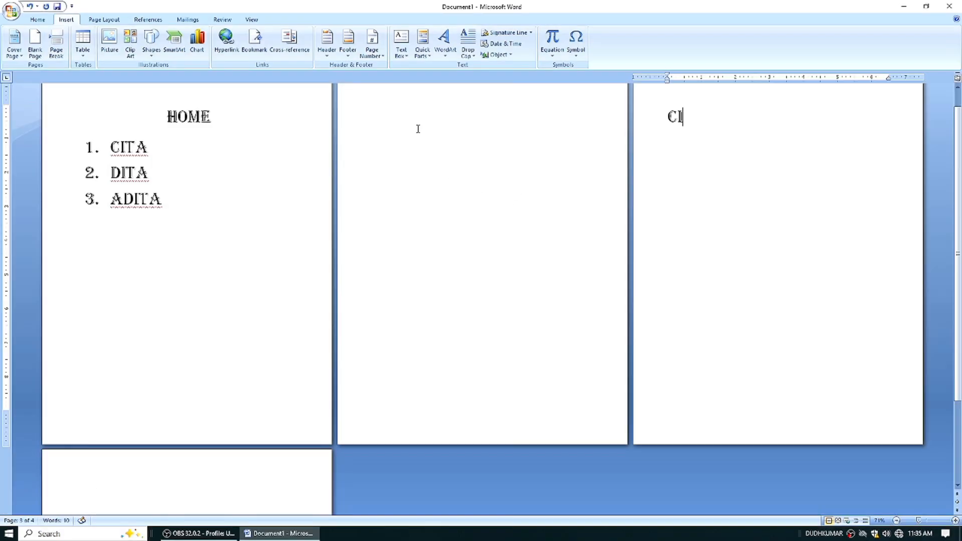
key(BackSpace)
- Enter the title "CITA" at the start of the second page and "DITA" at the start of the third page
click(397, 120)
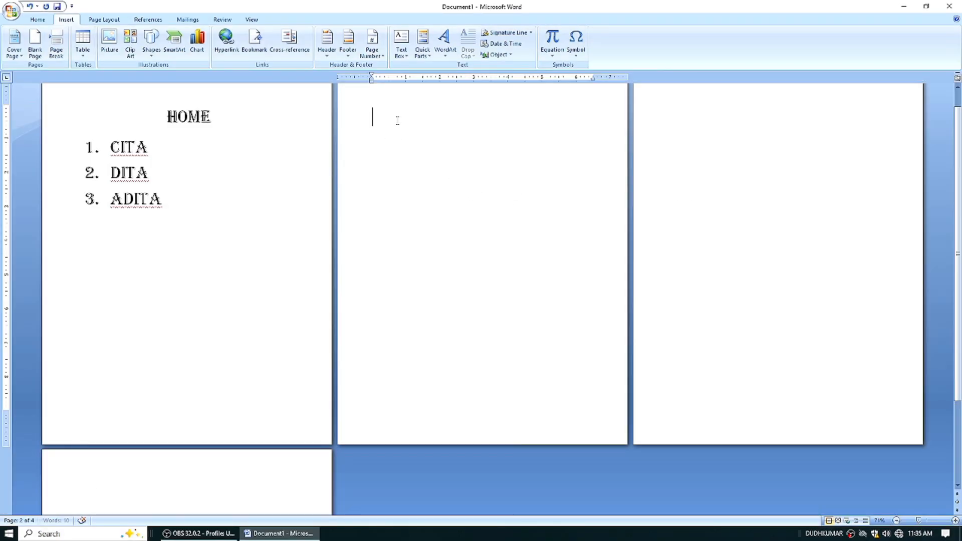
text(CI)
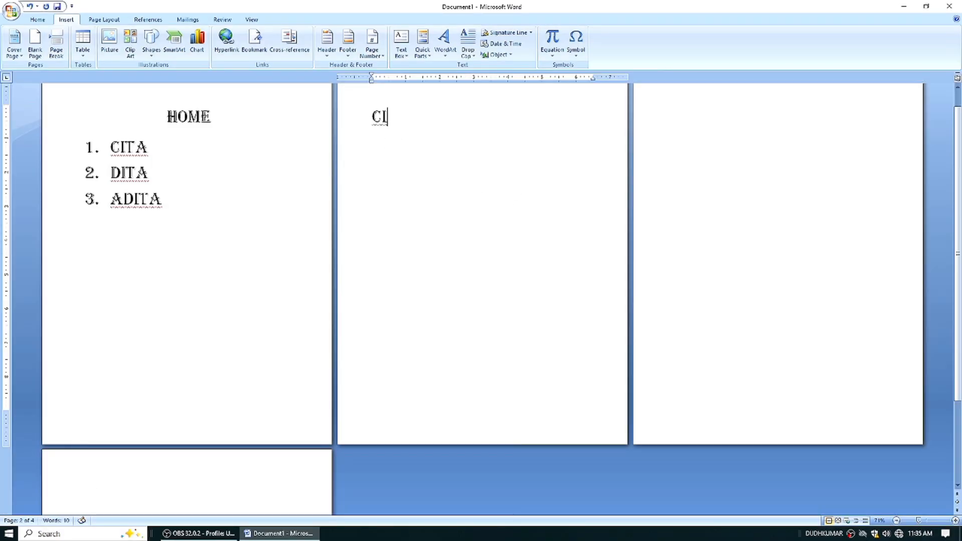
text(TA)
click(681, 124)
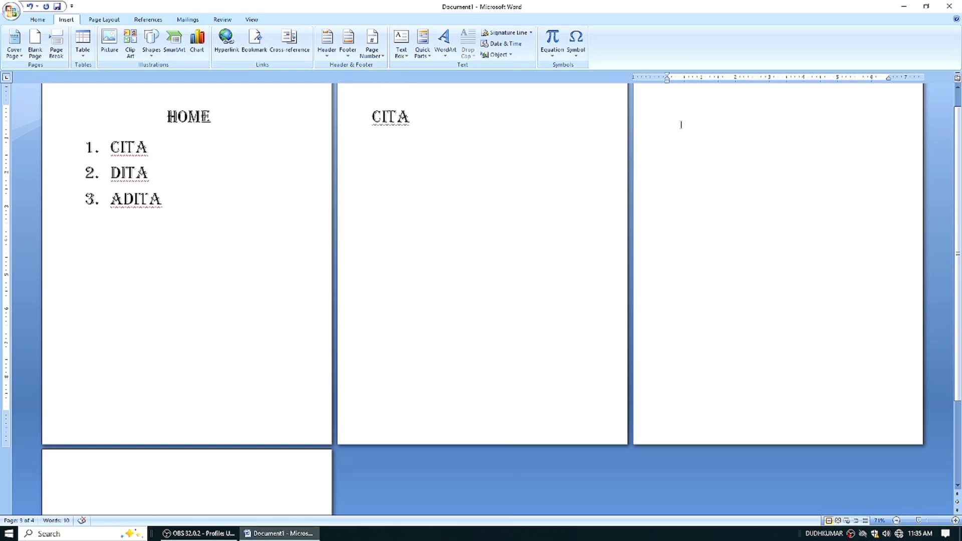
text(DITA)
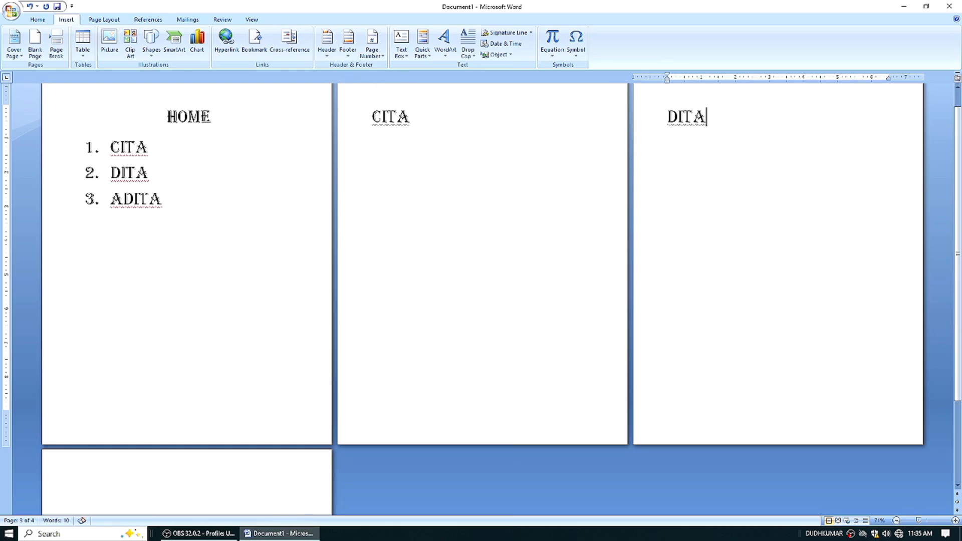
- Enter the title "ADITA" at the start of the fourth page
drag(957, 156, 958, 234)
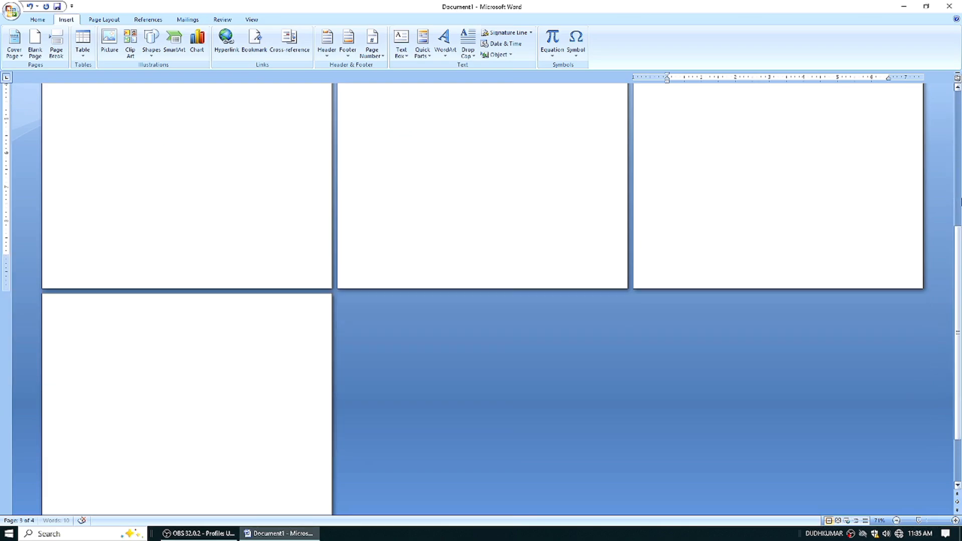
click(98, 349)
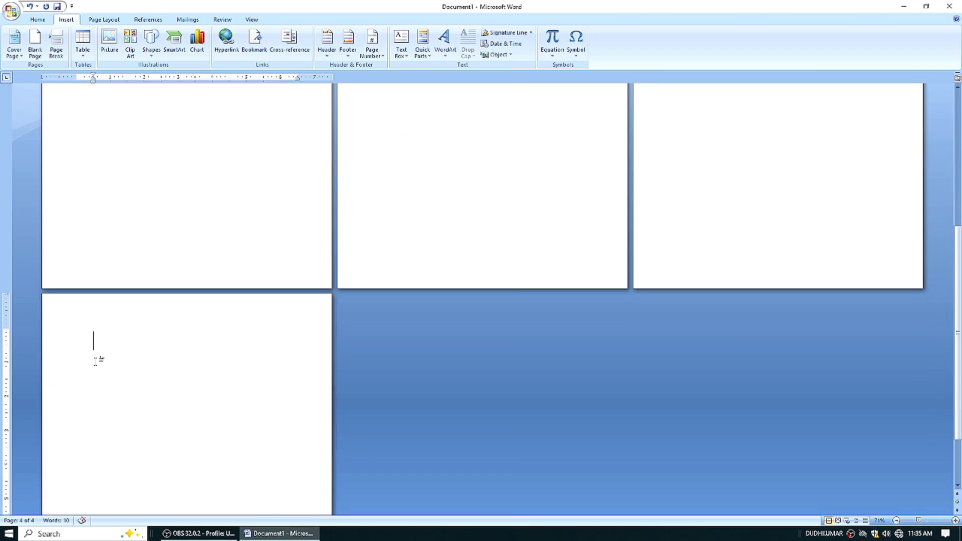
text(AD)
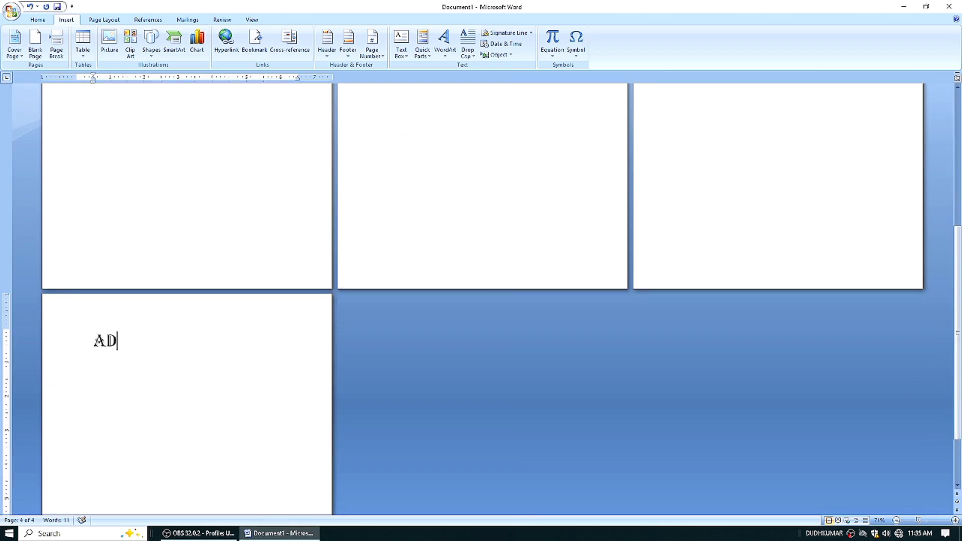
text(ITA)
- Add a bookmark named "adita" to the ADITA title on the fourth page
drag(957, 333, 957, 126)
click(569, 232)
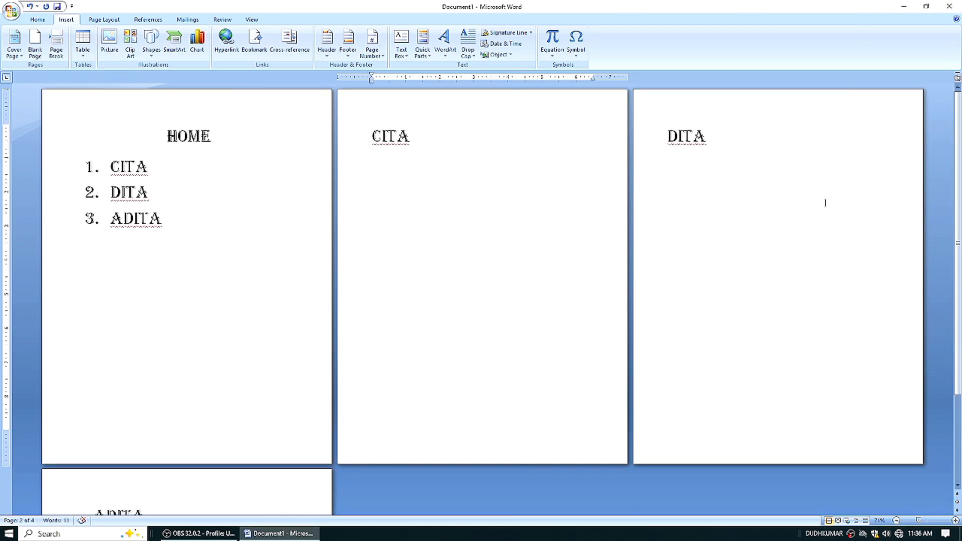
drag(957, 261, 957, 216)
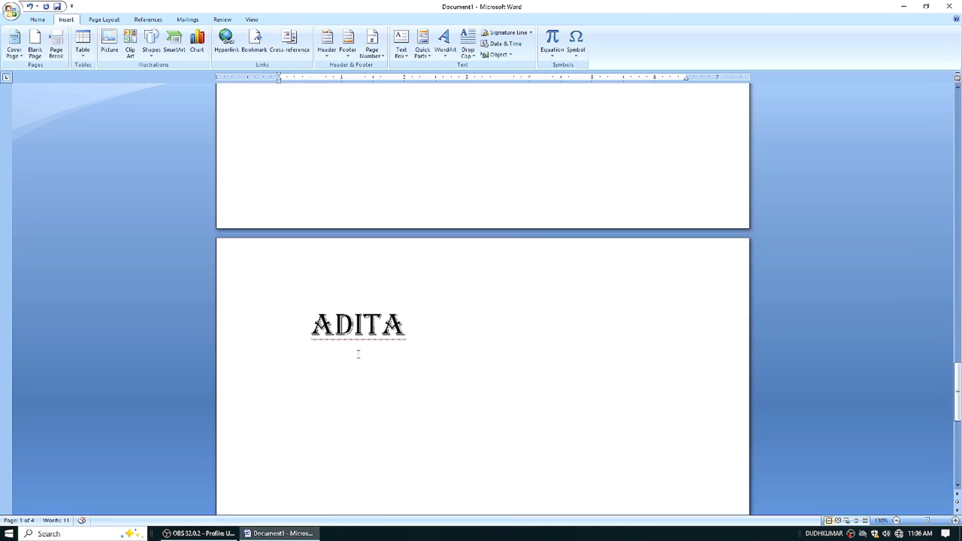
drag(308, 326, 419, 351)
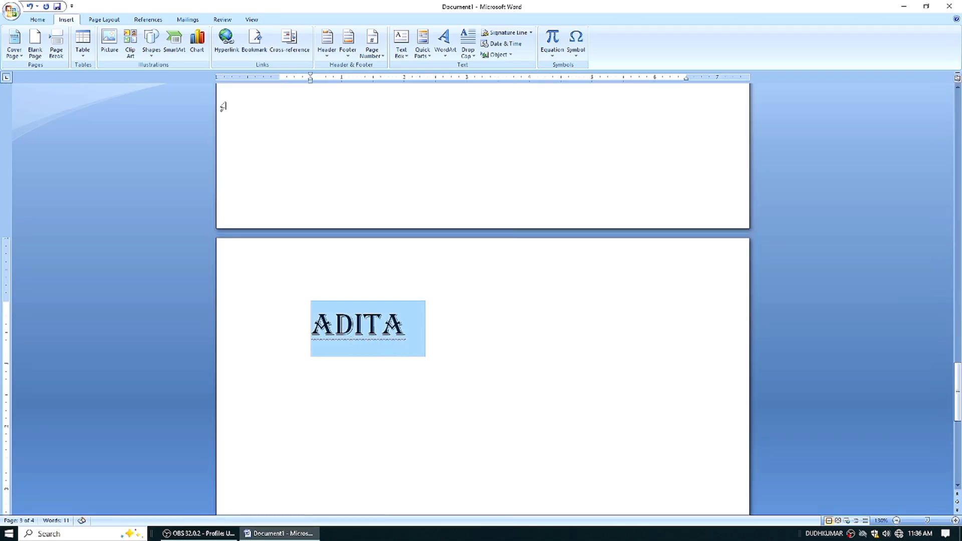
click(254, 56)
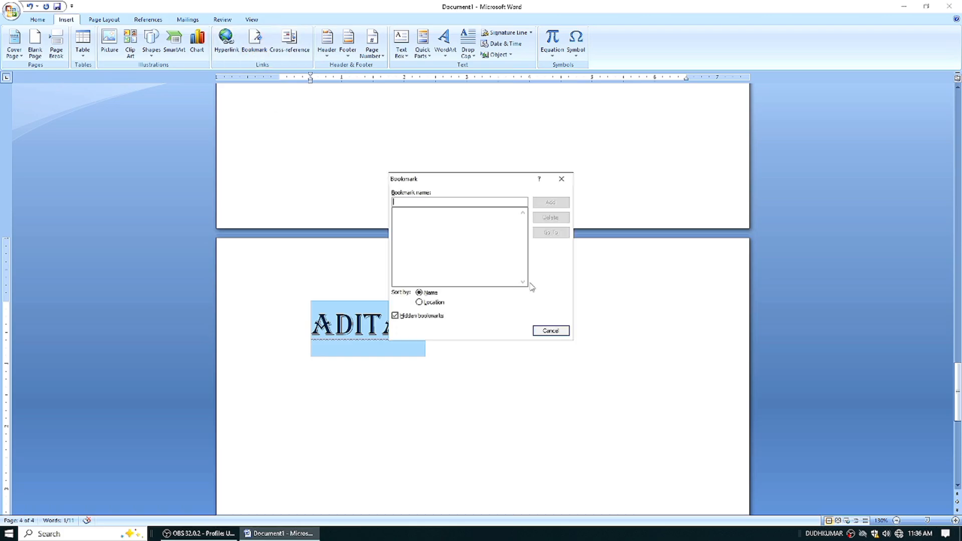
text(aita)
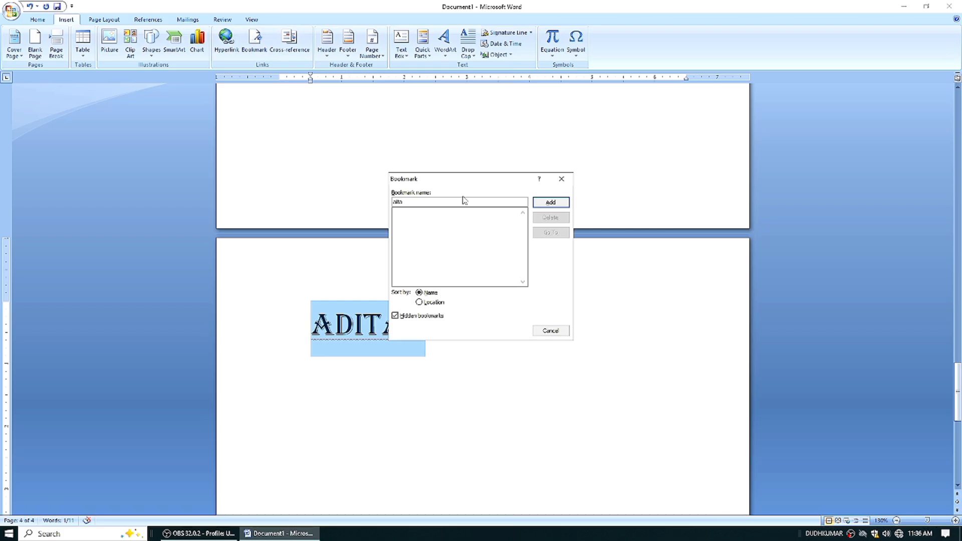
key(BackSpace)
key(BackSpace)
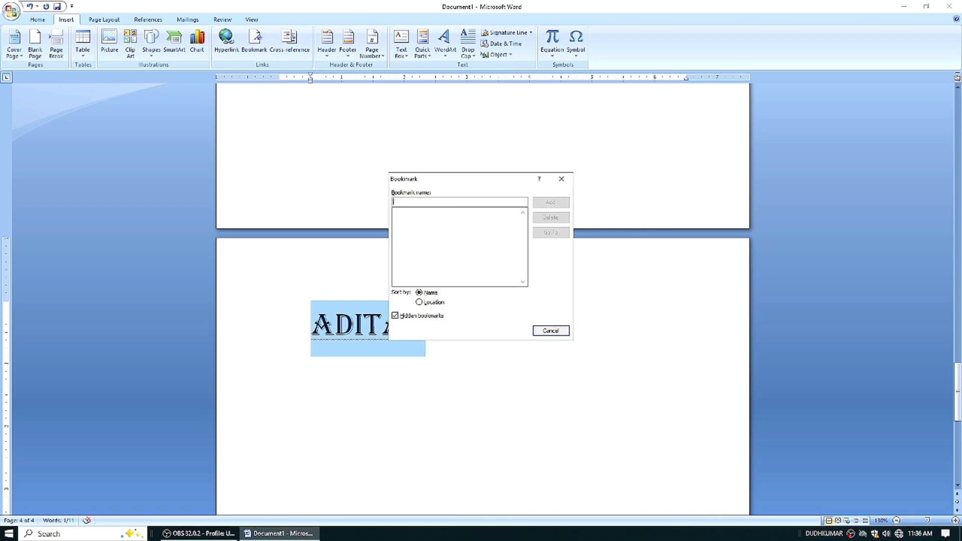
text(adita)
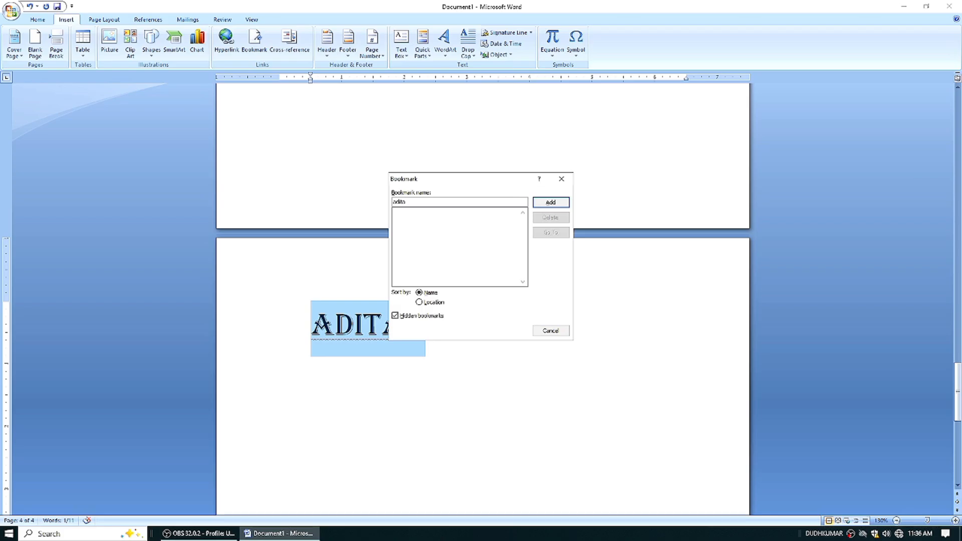
click(551, 202)
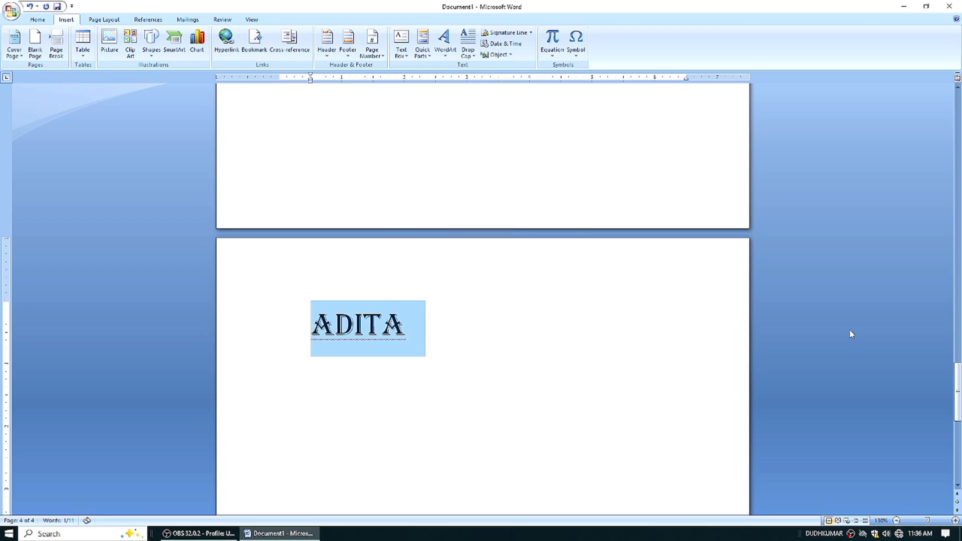
- Add a bookmark named "dita" to the DITA title on the third page
drag(958, 382, 957, 300)
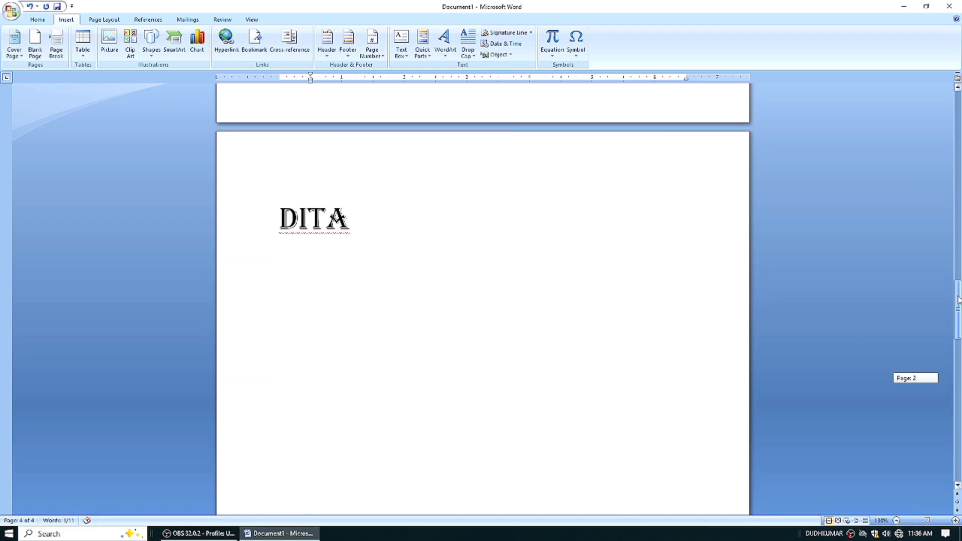
drag(347, 218, 279, 220)
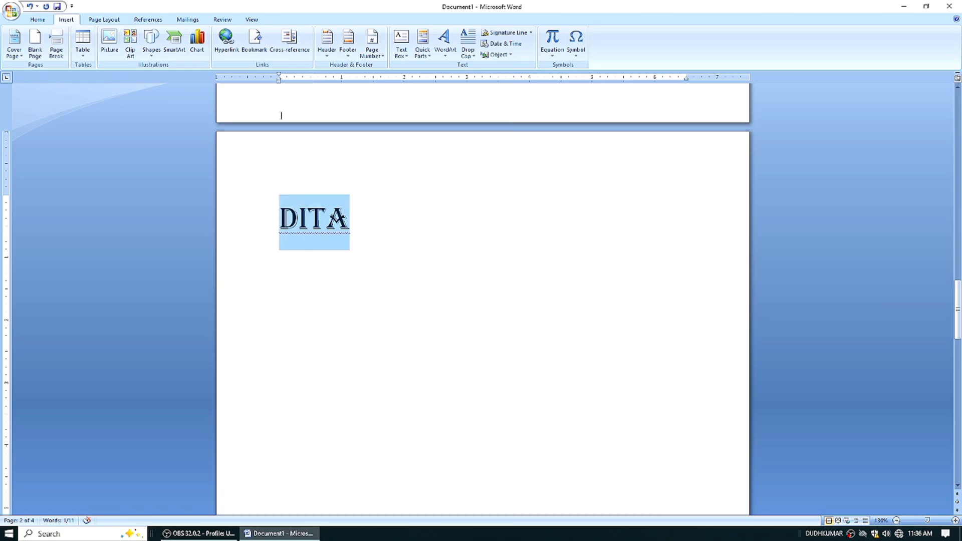
click(254, 43)
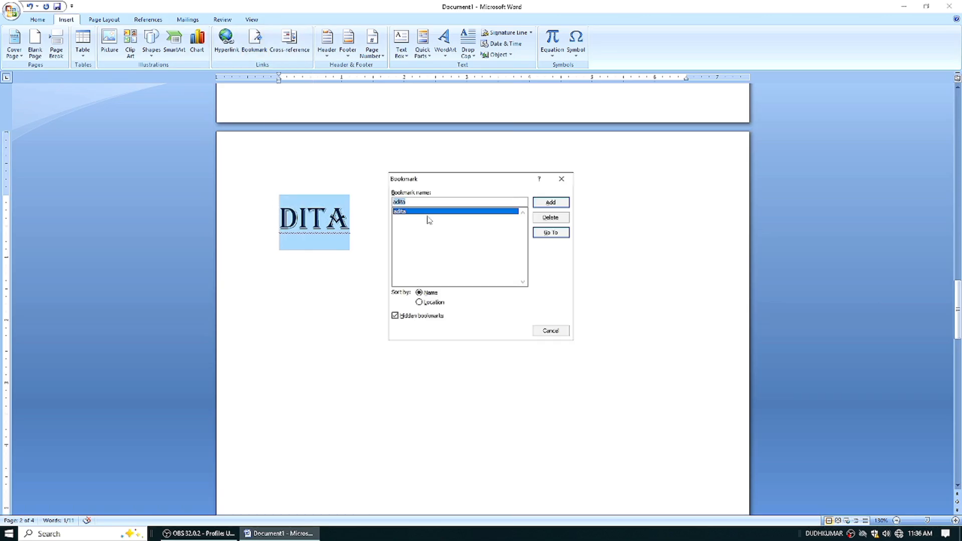
text(d)
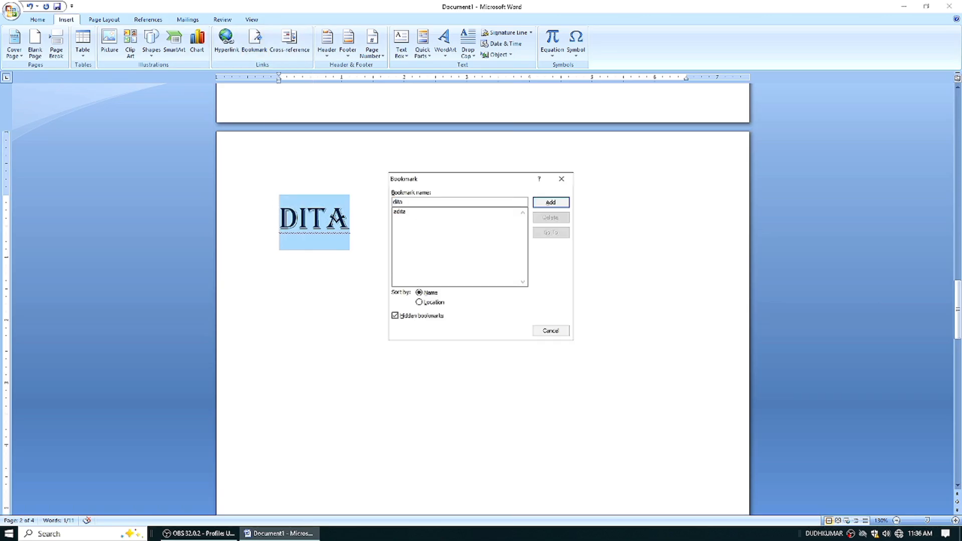
text(ita)
click(561, 199)
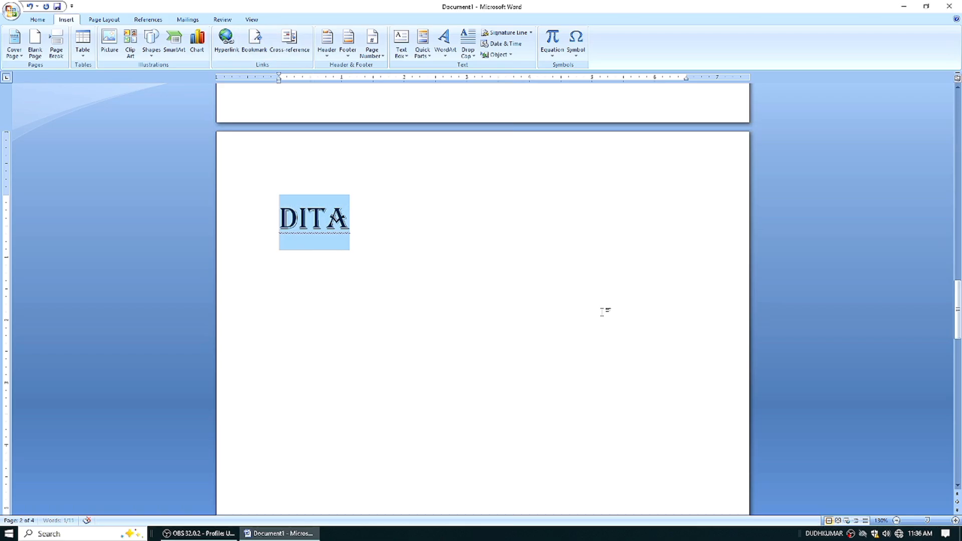
- Add a bookmark named "cita" to the CITA title on the second page
drag(957, 317, 957, 207)
drag(349, 311, 280, 313)
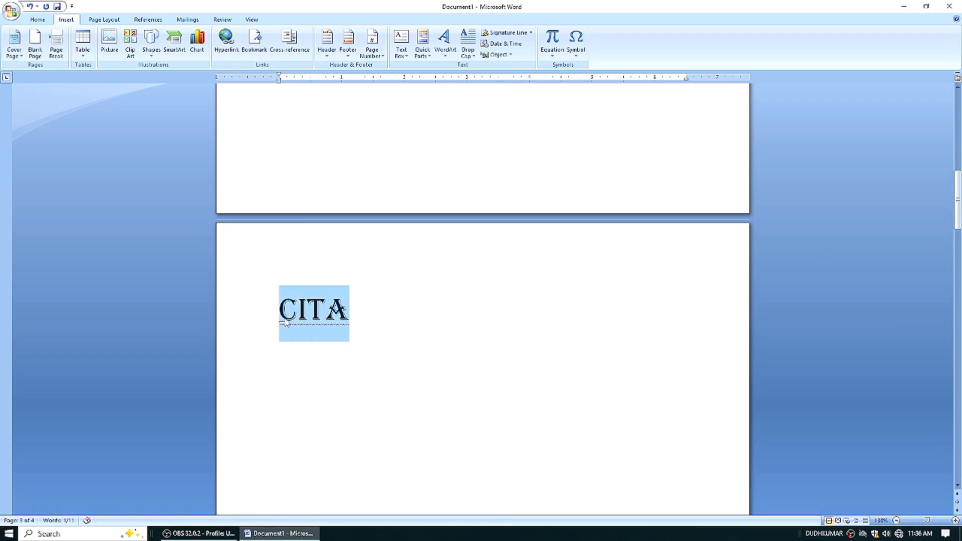
click(255, 41)
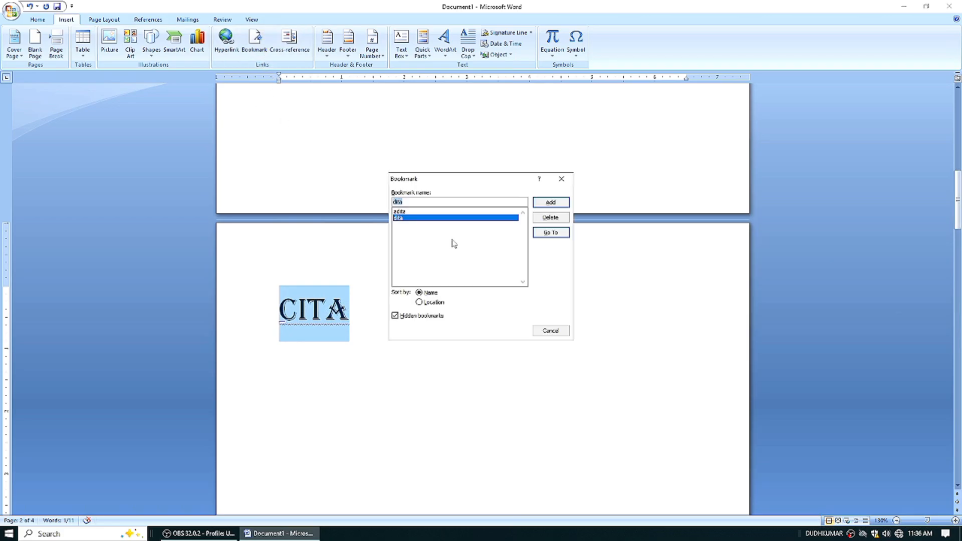
text(citn)
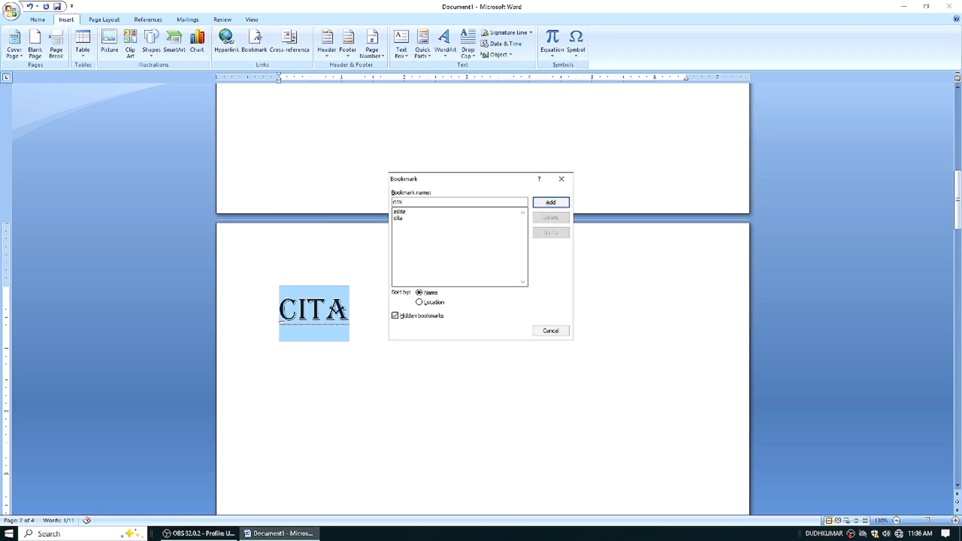
text(ita)
click(547, 205)
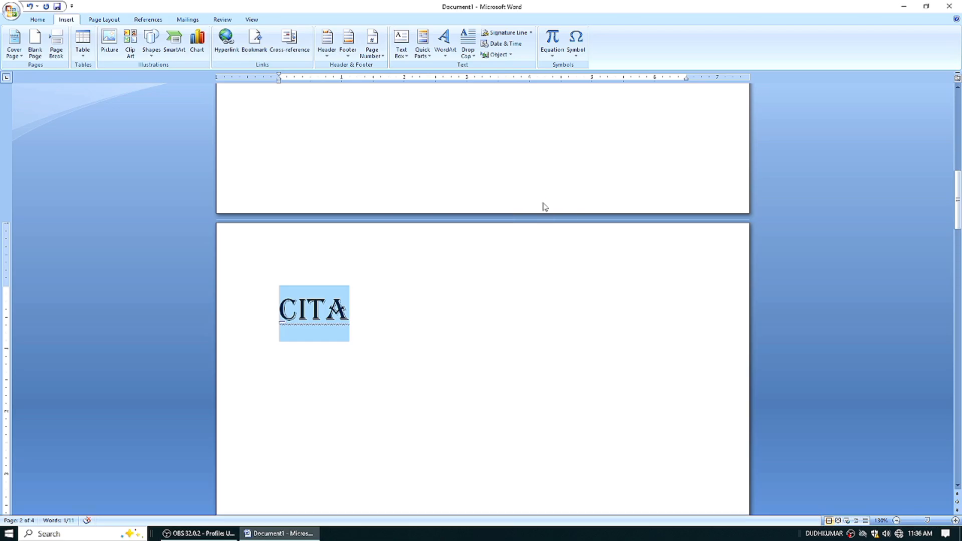
- Hyperlink the CITA entry in the HOME list to the "cita" bookmark in this document
click(951, 192)
click(956, 162)
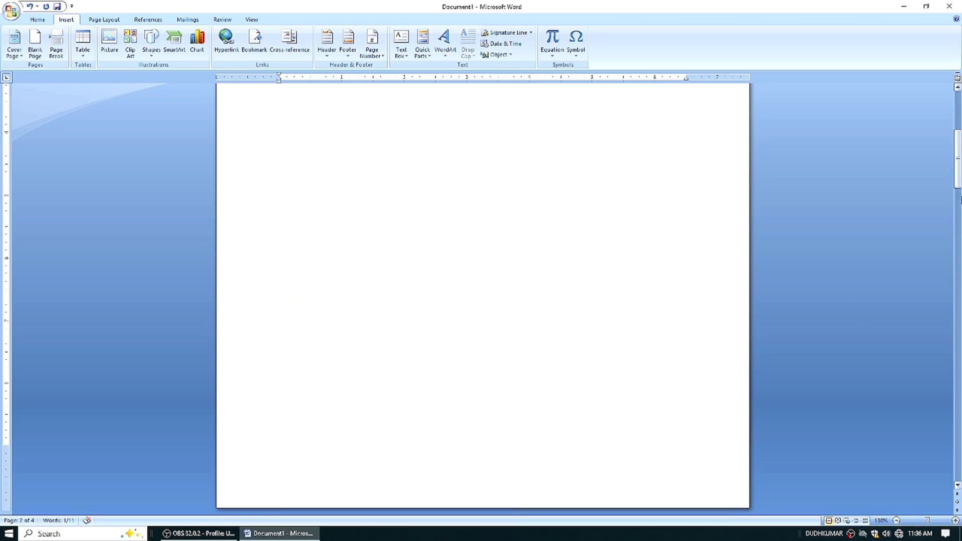
drag(958, 172, 958, 132)
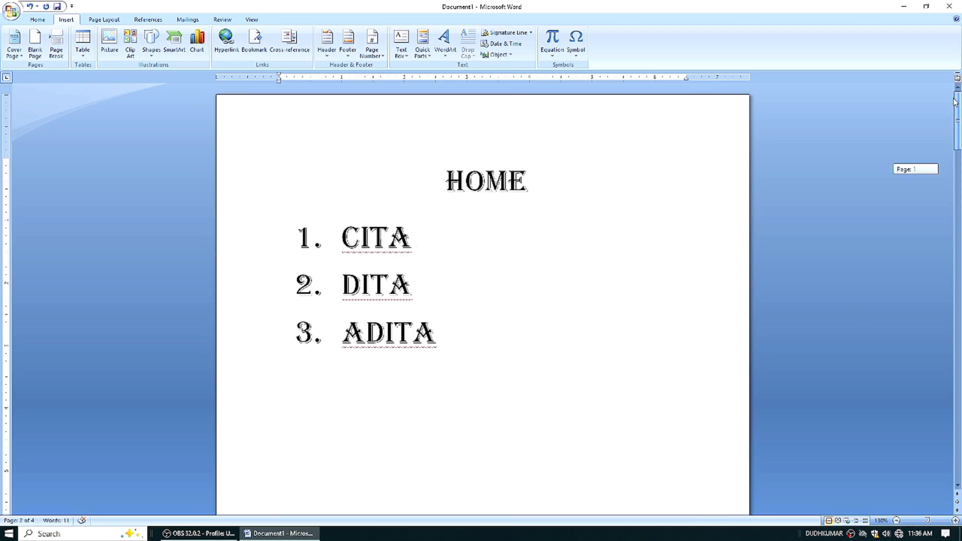
click(957, 510)
click(955, 520)
drag(957, 218, 943, 152)
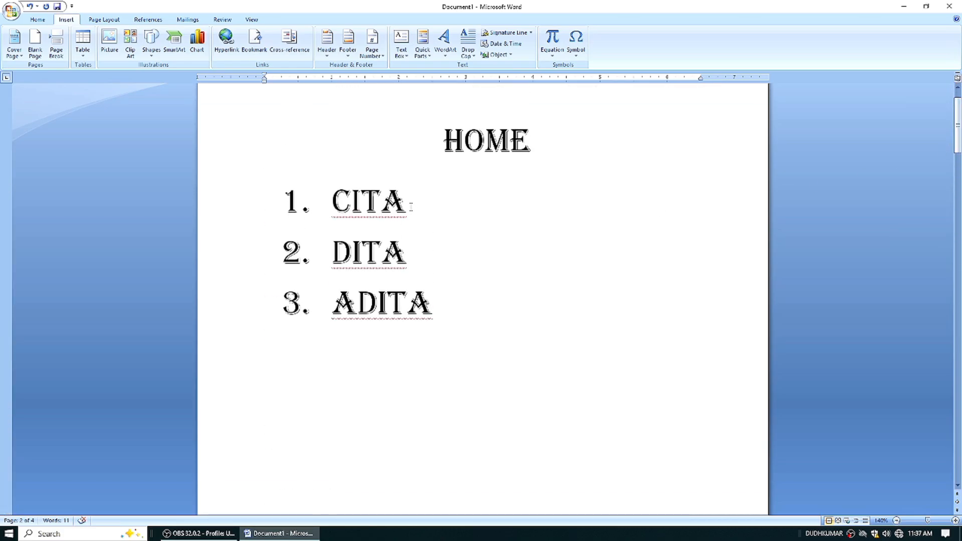
drag(408, 206, 332, 203)
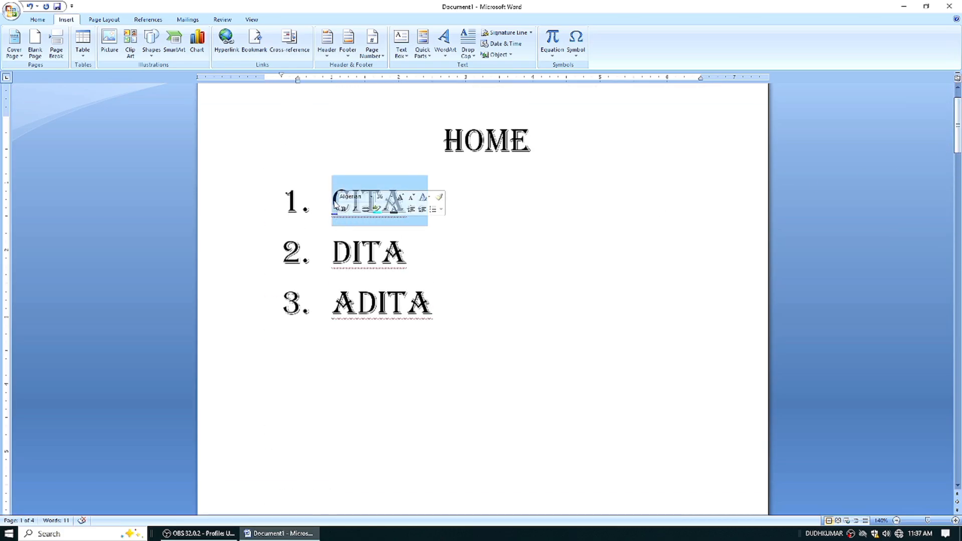
click(226, 45)
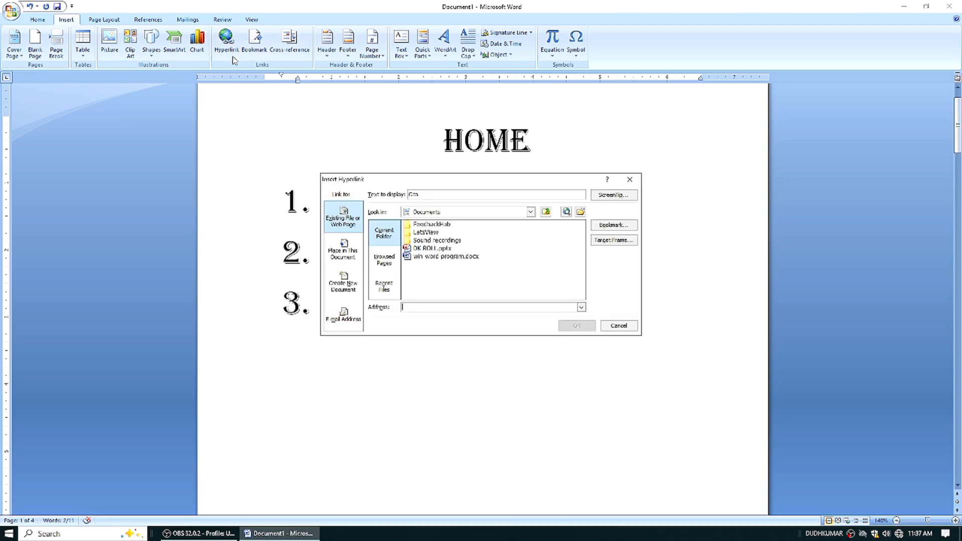
click(345, 244)
click(395, 251)
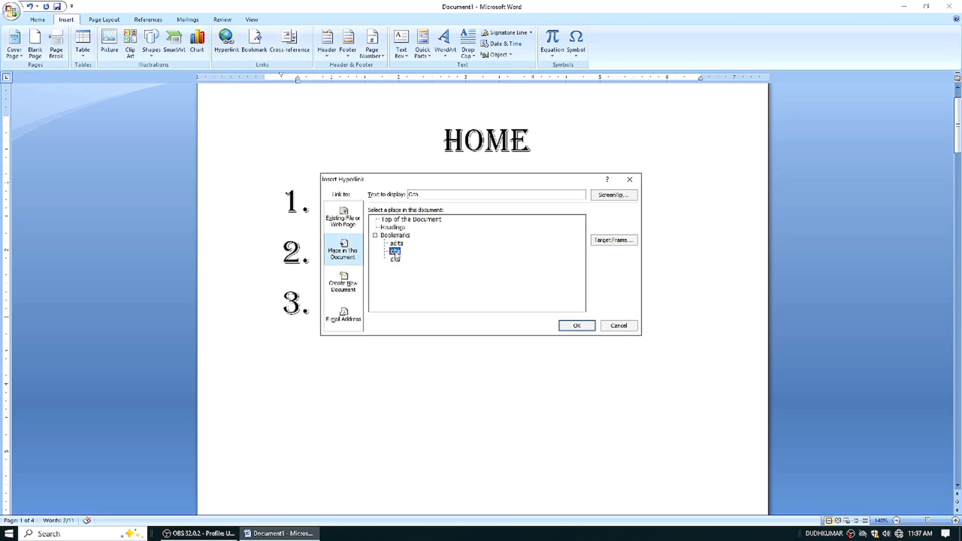
click(584, 329)
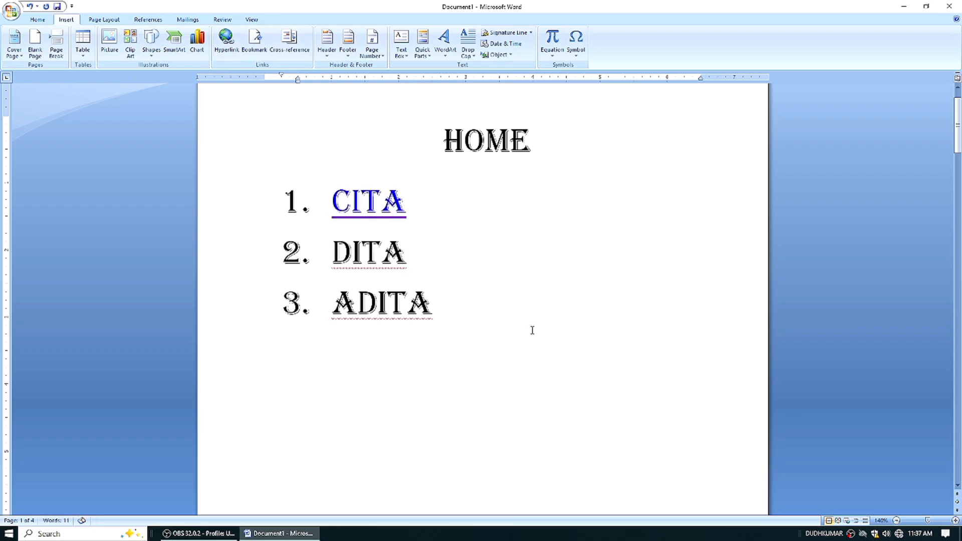
- Hyperlink the DITA entry in the HOME list to the "dita" bookmark
triple_click(395, 255)
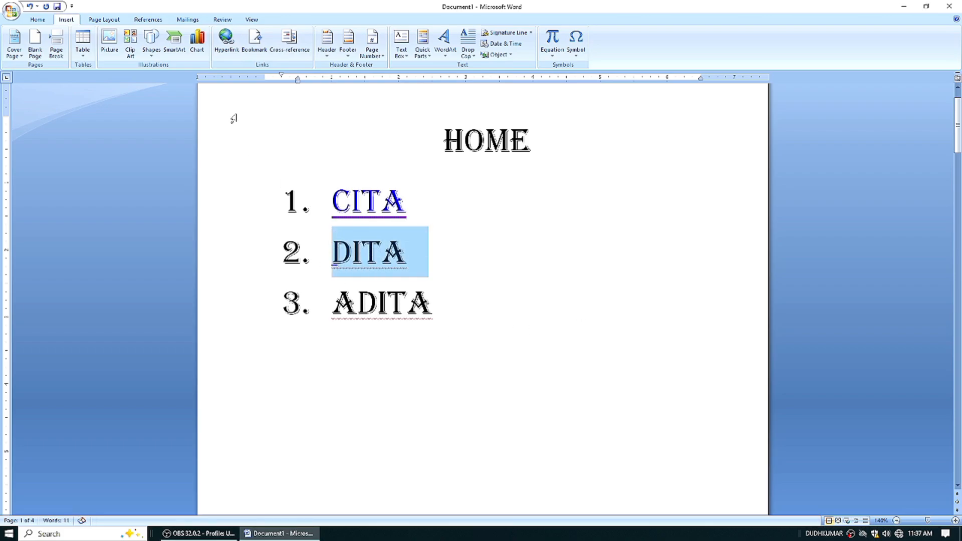
click(225, 43)
click(396, 260)
click(576, 327)
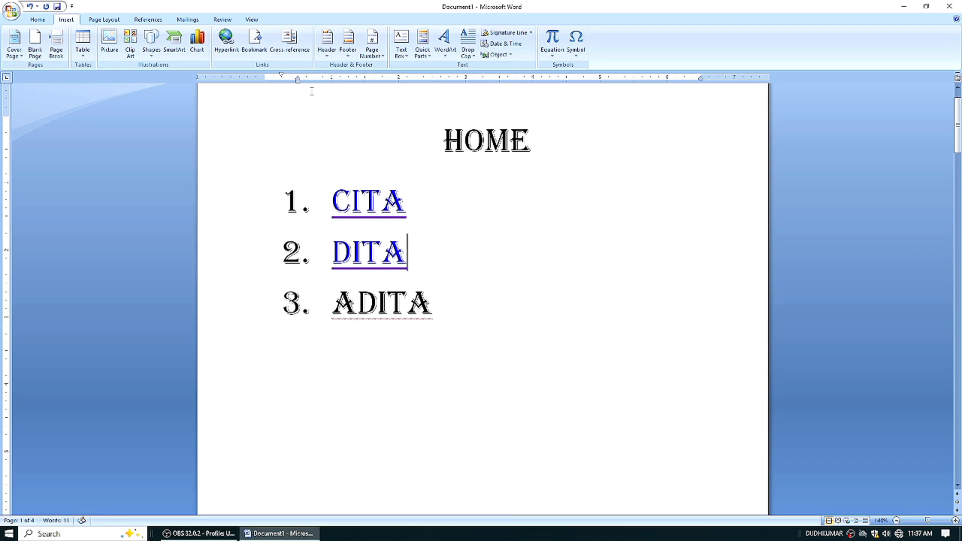
- Hyperlink the ADITA entry in the HOME list to the "adita" bookmark
drag(432, 305, 324, 307)
click(226, 40)
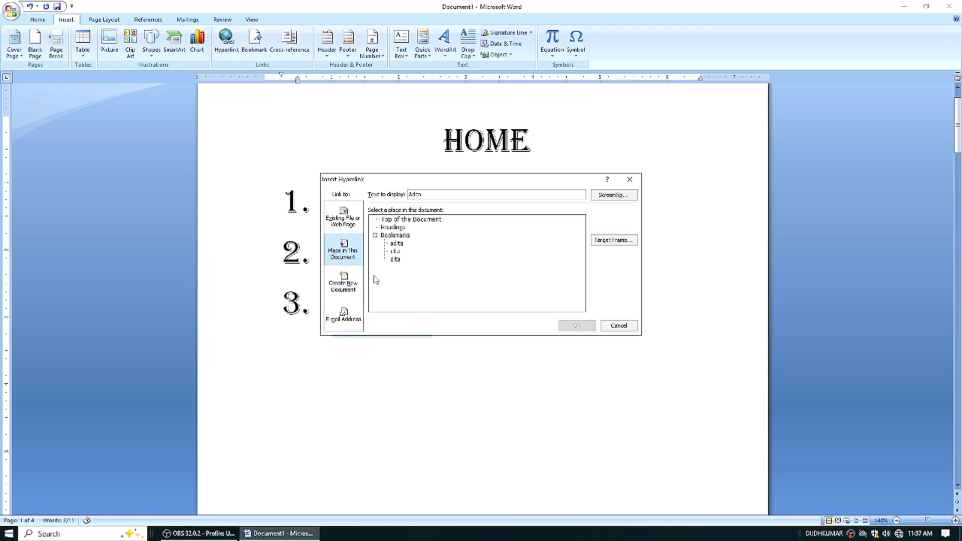
click(396, 243)
click(585, 328)
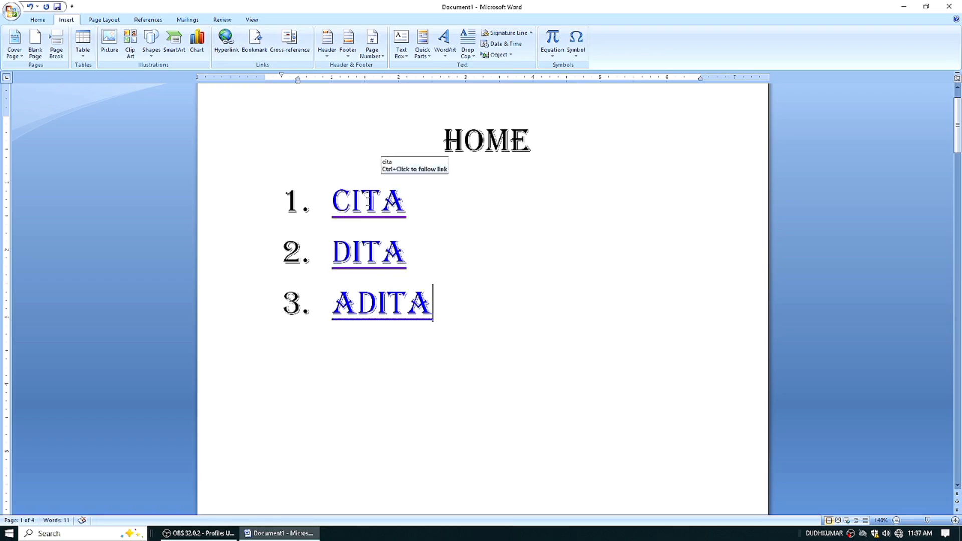
- Test the CITA and DITA links in the HOME list by following each to its page
click(368, 211)
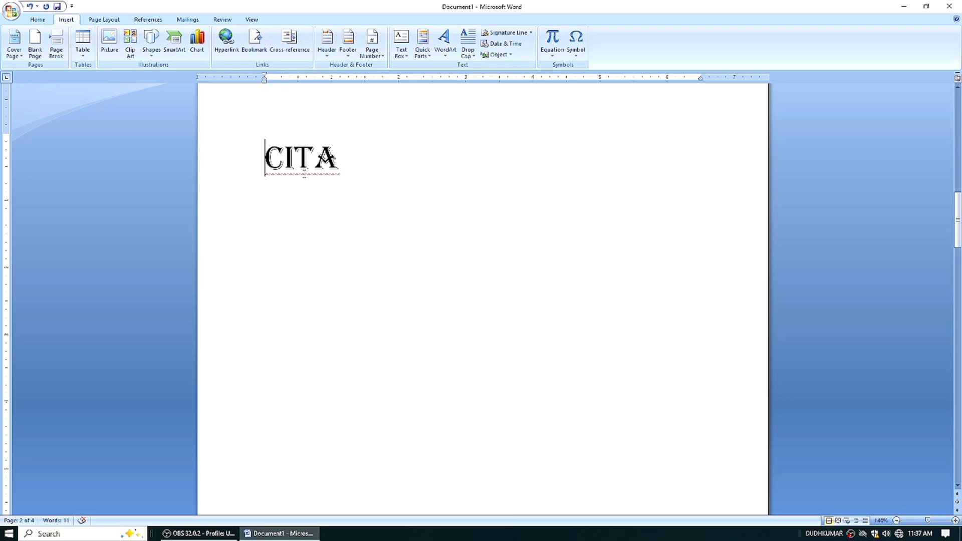
drag(958, 237, 957, 131)
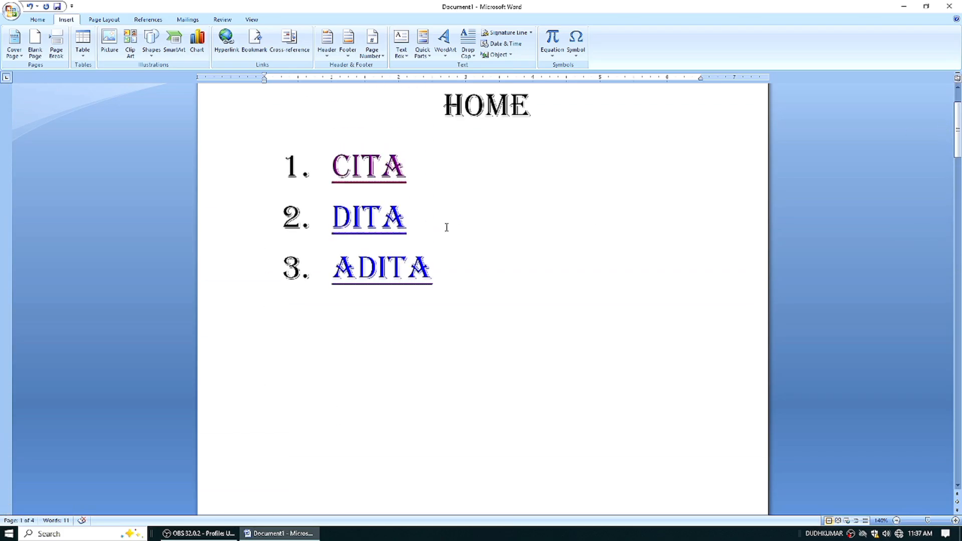
ctrl+click(382, 218)
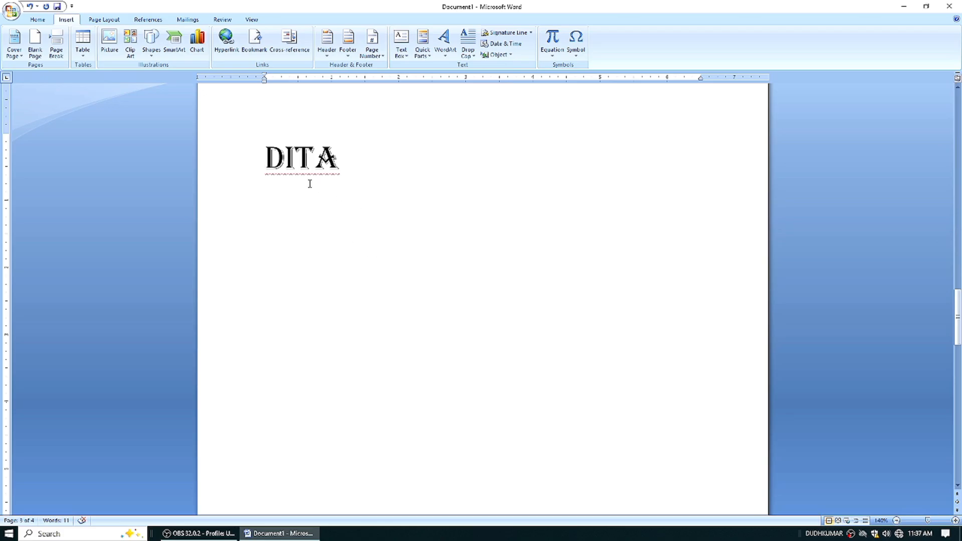
- Add a bookmark named "home" to the HOME heading on the first page
drag(955, 328, 954, 129)
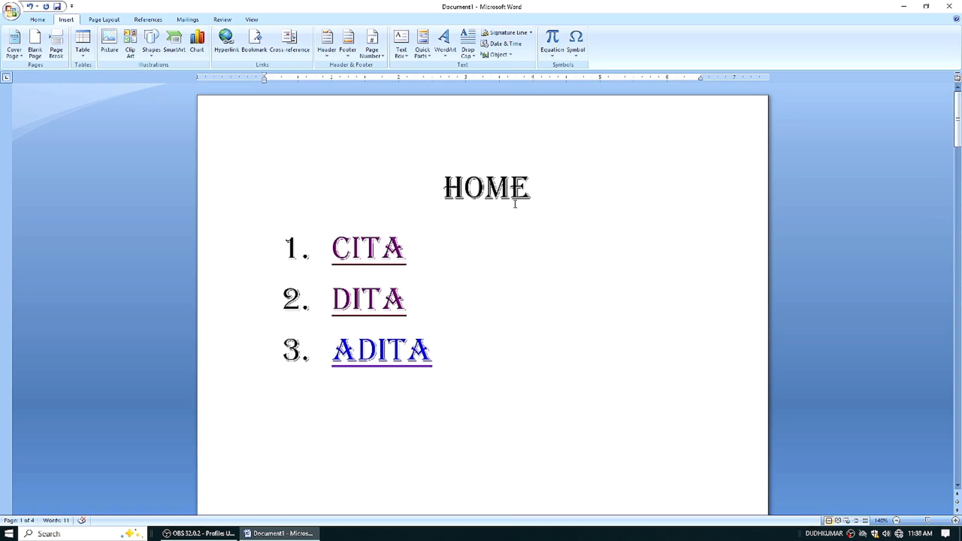
drag(530, 189, 443, 189)
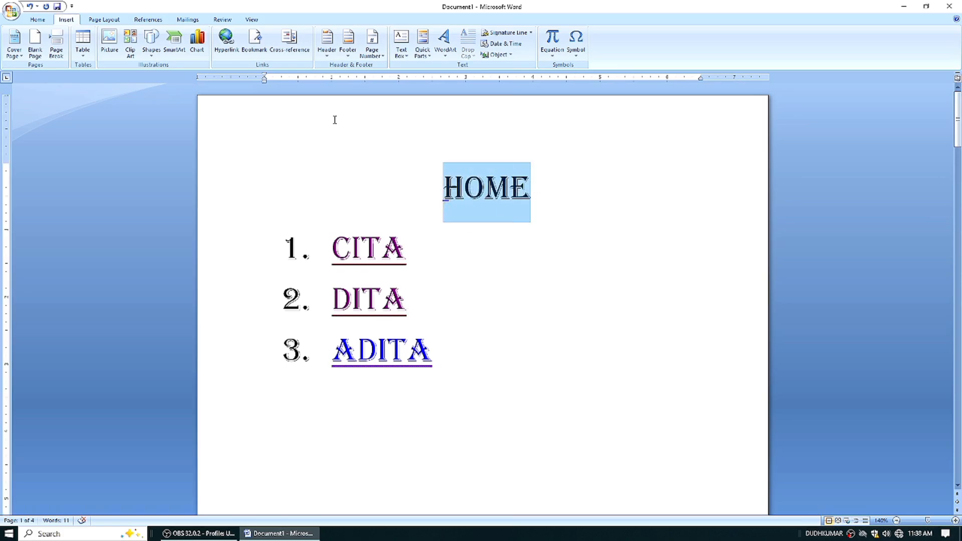
click(255, 40)
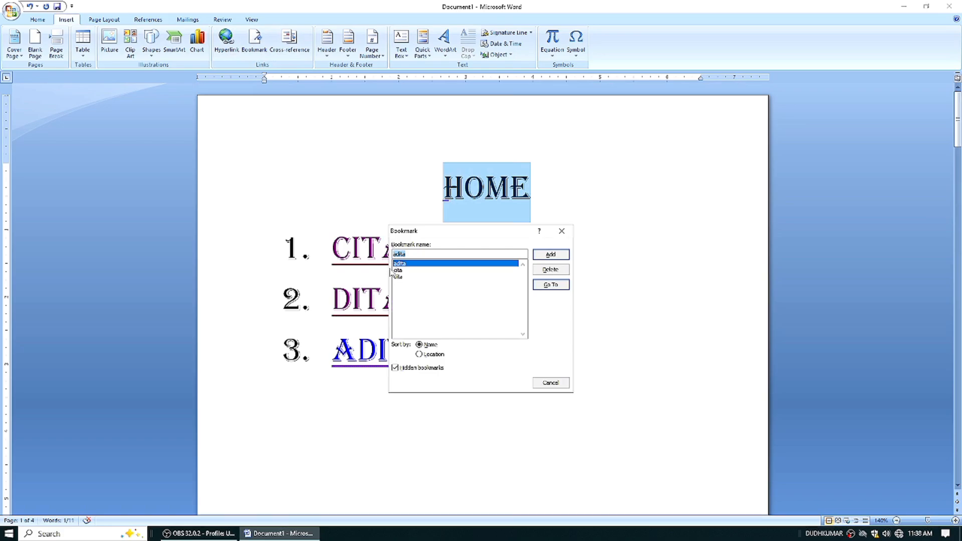
text(home)
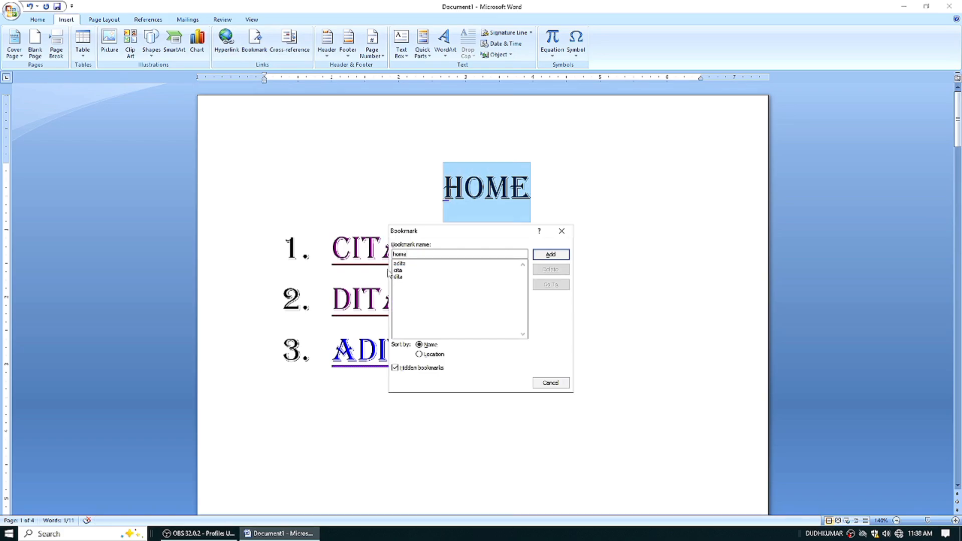
click(550, 254)
- Hyperlink the CITA title on the second page to the "home" bookmark
drag(957, 115, 957, 163)
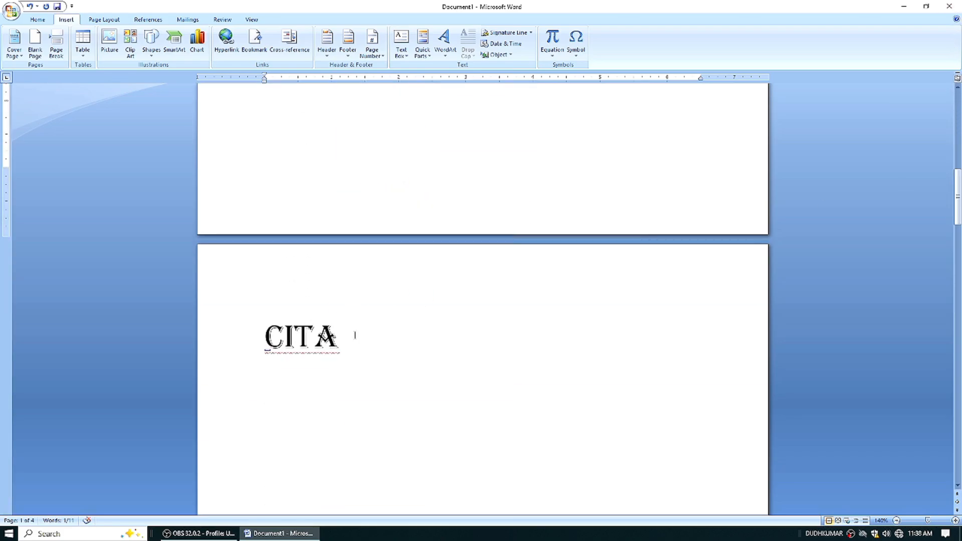
double_click(336, 336)
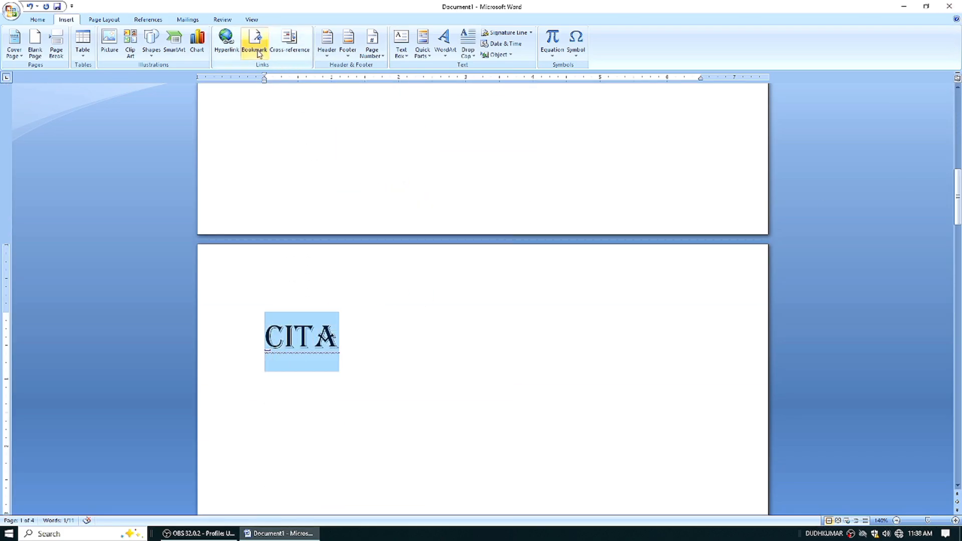
click(229, 57)
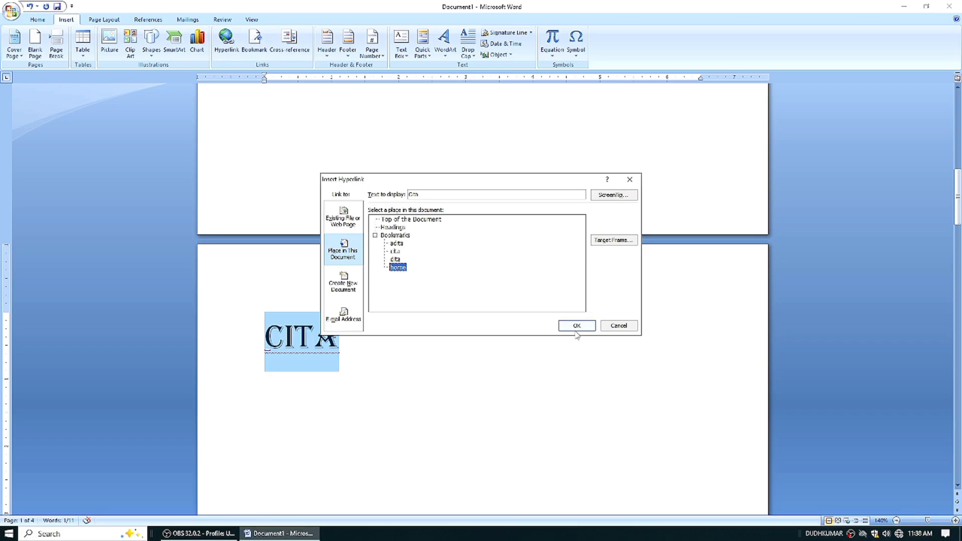
click(576, 326)
- Hyperlink the DITA title on the third page to the "home" bookmark
drag(959, 221, 959, 297)
drag(349, 142, 264, 146)
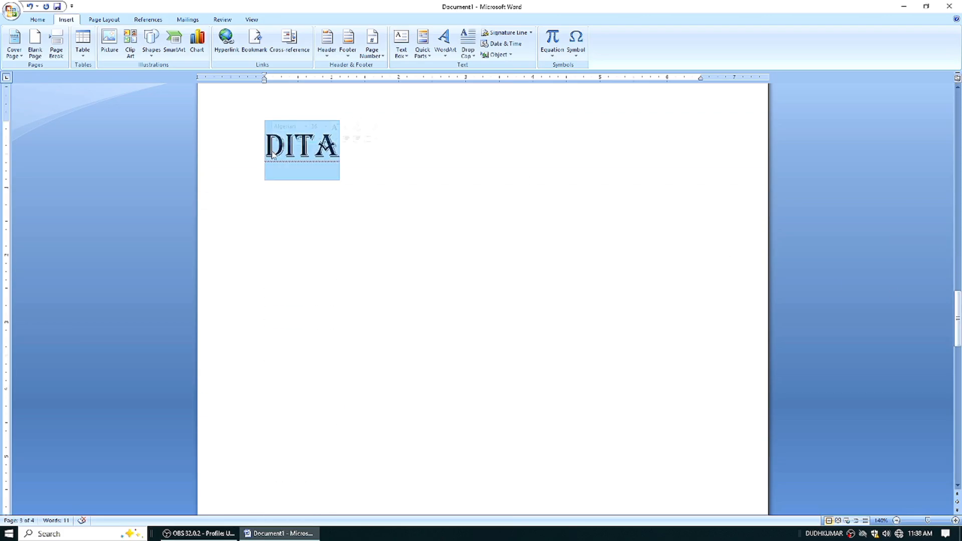
click(230, 46)
click(399, 269)
click(576, 325)
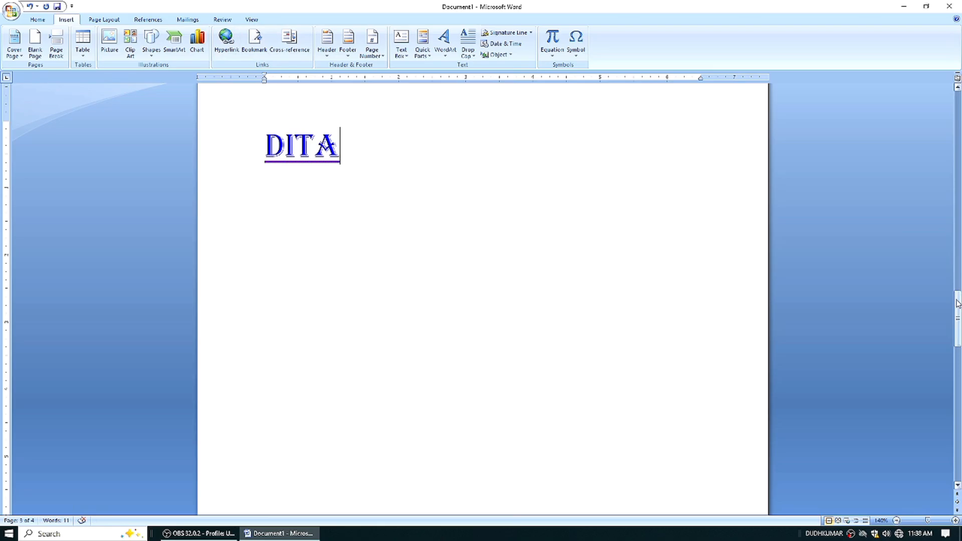
- Hyperlink the ADITA title on the fourth page to the "home" bookmark and follow the link back to the HOME list
drag(957, 303, 957, 386)
drag(394, 262, 317, 259)
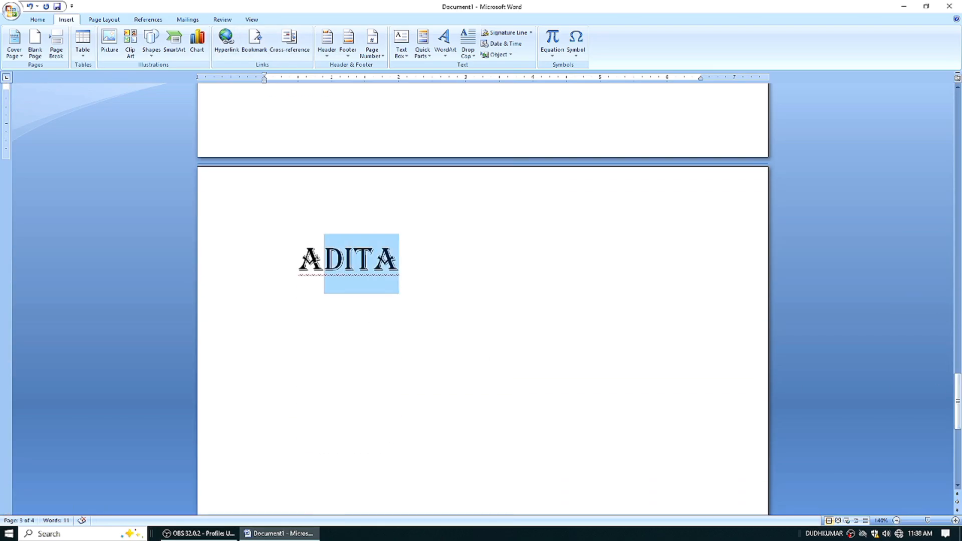
double_click(315, 258)
click(226, 40)
click(409, 270)
click(576, 325)
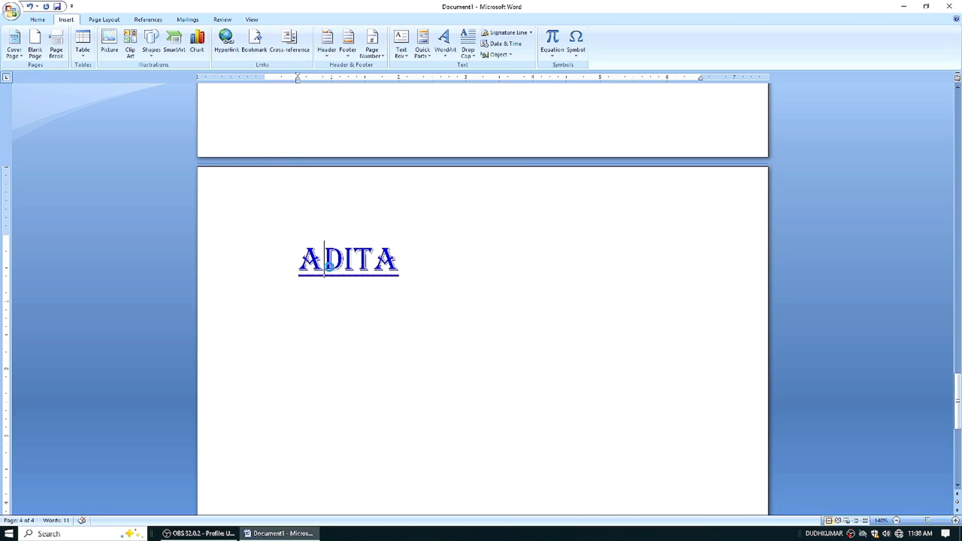
ctrl+click(333, 271)
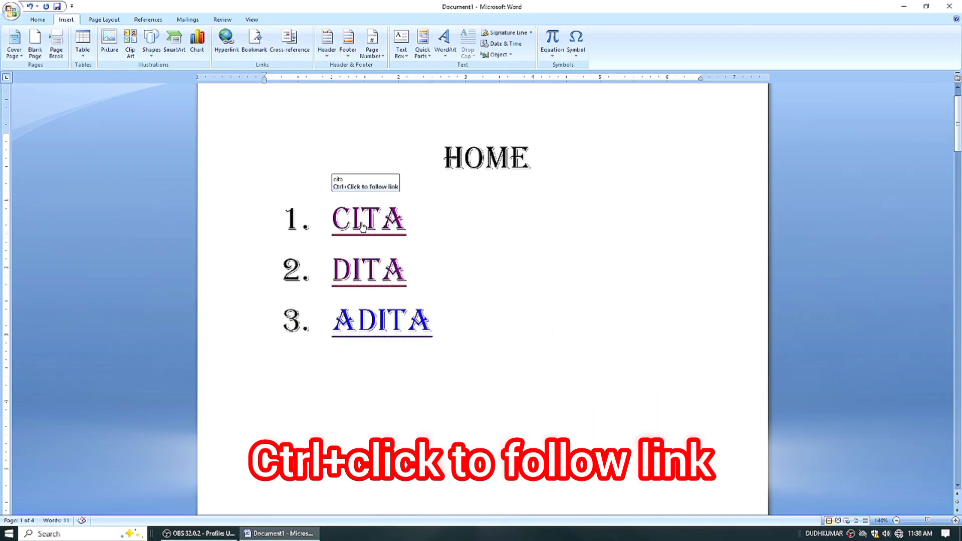
- Test the HOME list's CITA, DITA and ADITA links in order, returning to HOME through each page's title link
ctrl+click(363, 227)
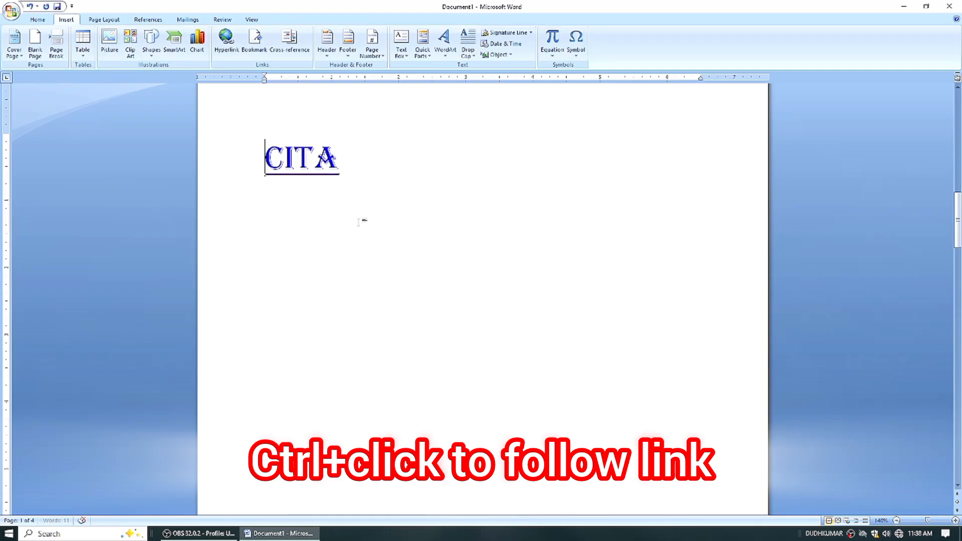
ctrl+click(289, 162)
ctrl+click(367, 275)
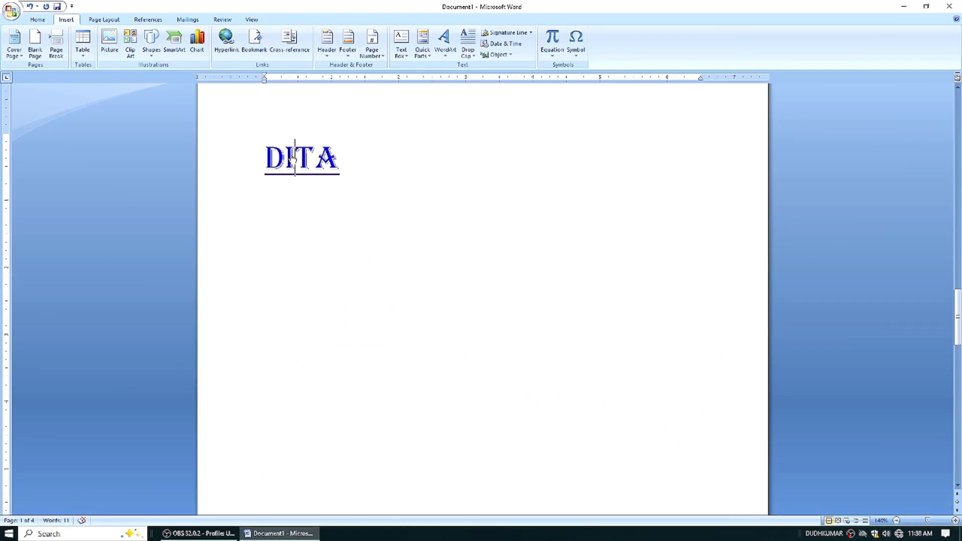
ctrl+click(292, 155)
click(357, 331)
ctrl+click(358, 331)
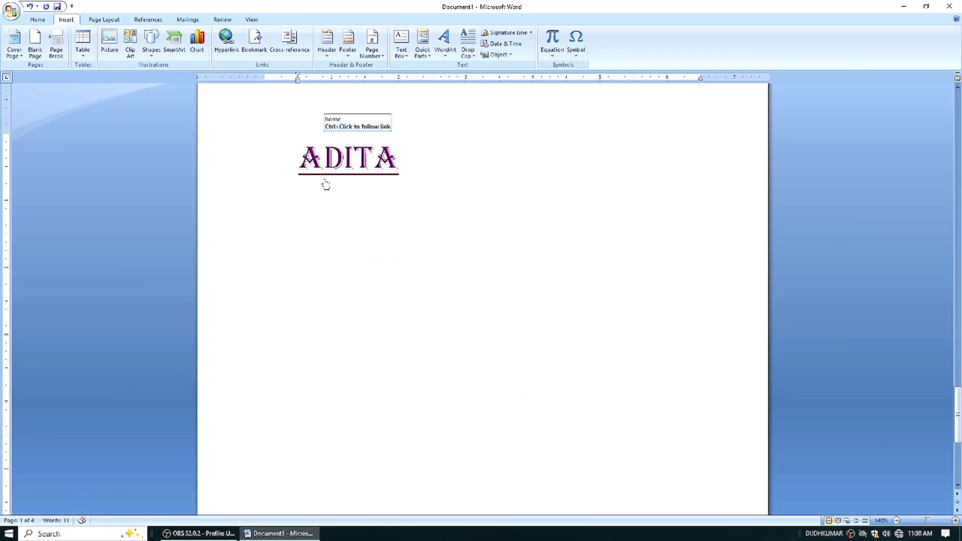
ctrl+click(324, 160)
- Repeat the round trip from HOME to the CITA, DITA and ADITA pages, following each title's link back to HOME
ctrl+click(377, 227)
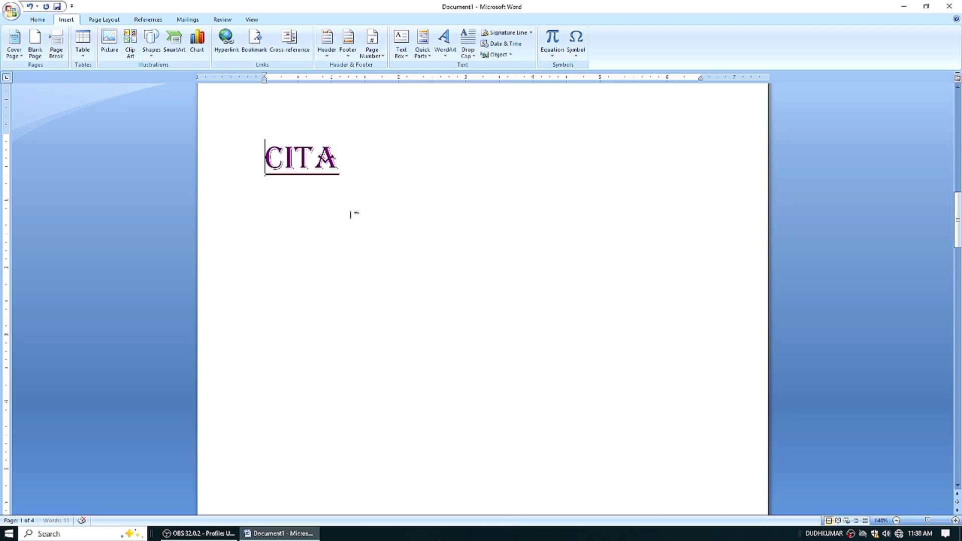
ctrl+click(302, 173)
ctrl+click(371, 273)
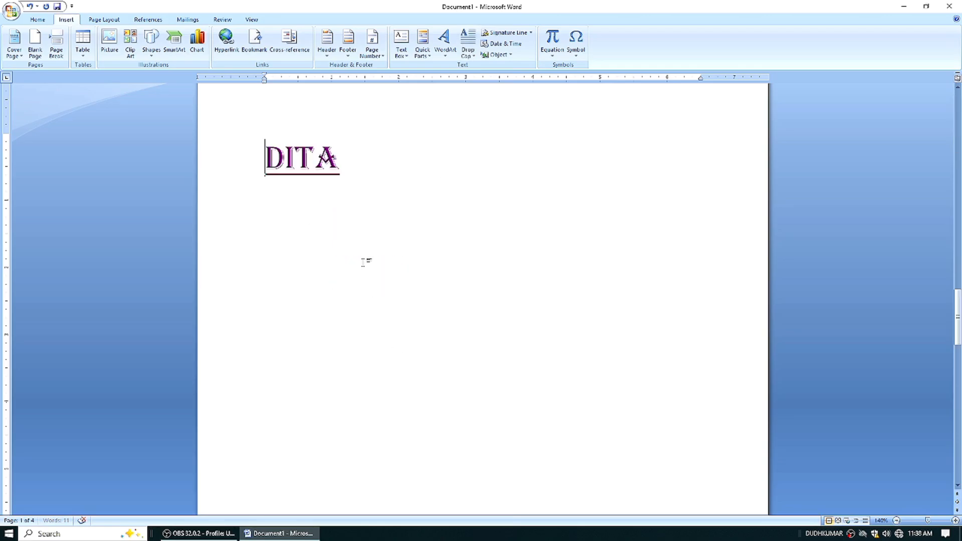
ctrl+click(315, 169)
ctrl+click(369, 332)
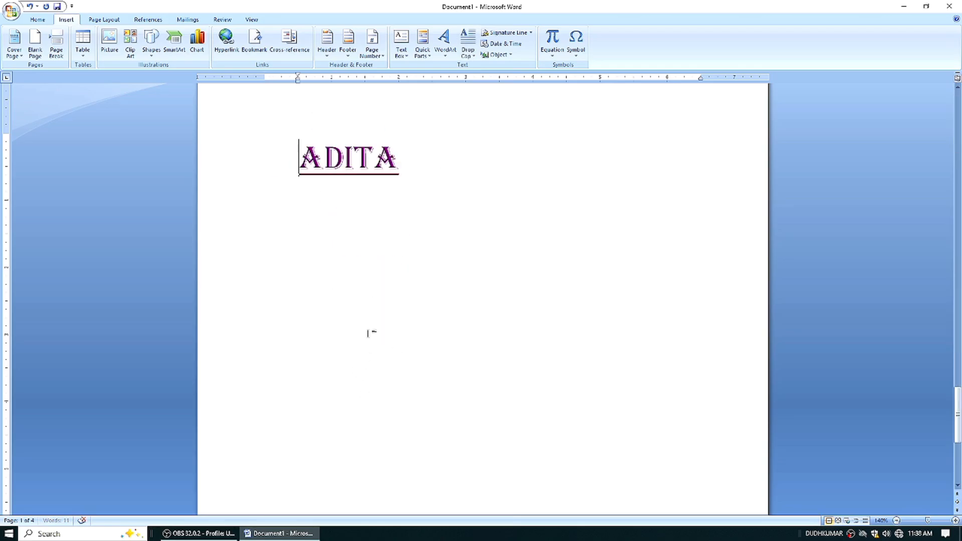
ctrl+click(330, 165)
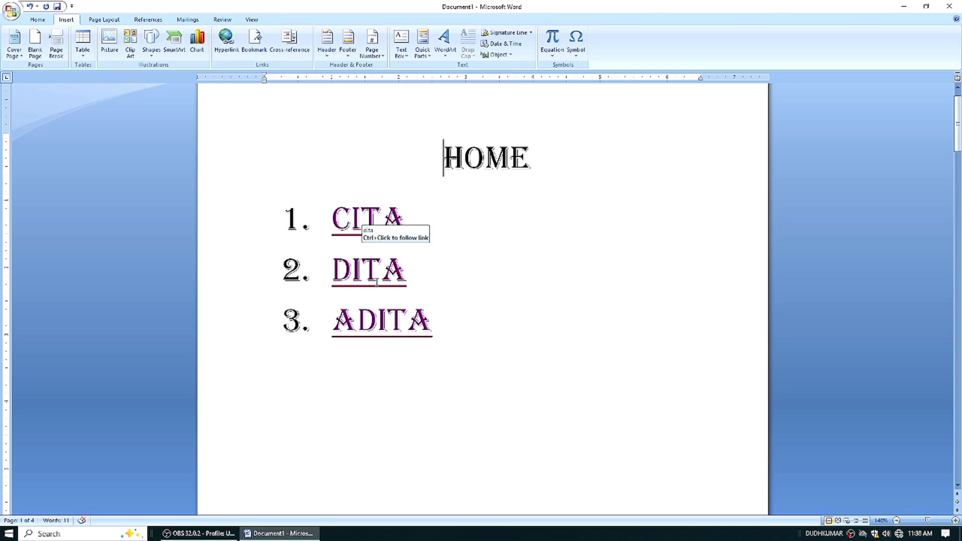